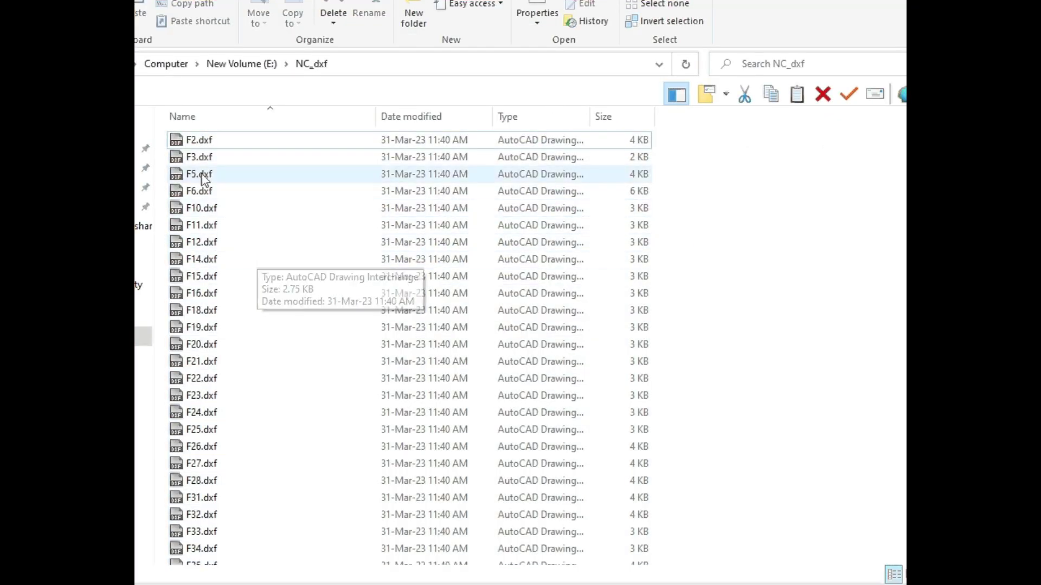
Copy the full paths of F2.dxf through F55.dxf in the NC_dxf folder.
left_click(202, 142)
scroll(307, 466, "down", 6)
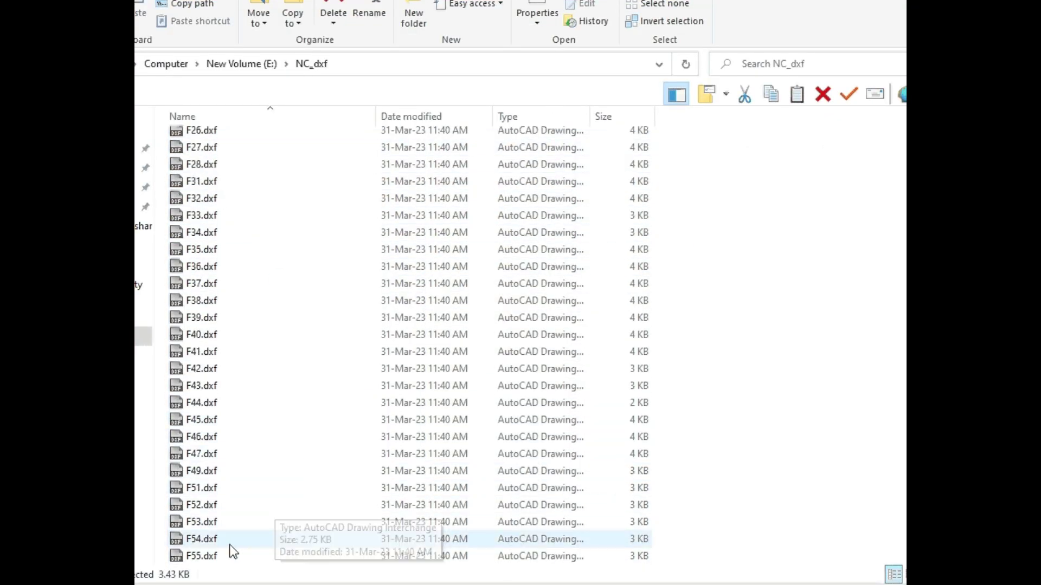
left_click(230, 554, "shift")
scroll(290, 442, "up", 8)
right_click(190, 138)
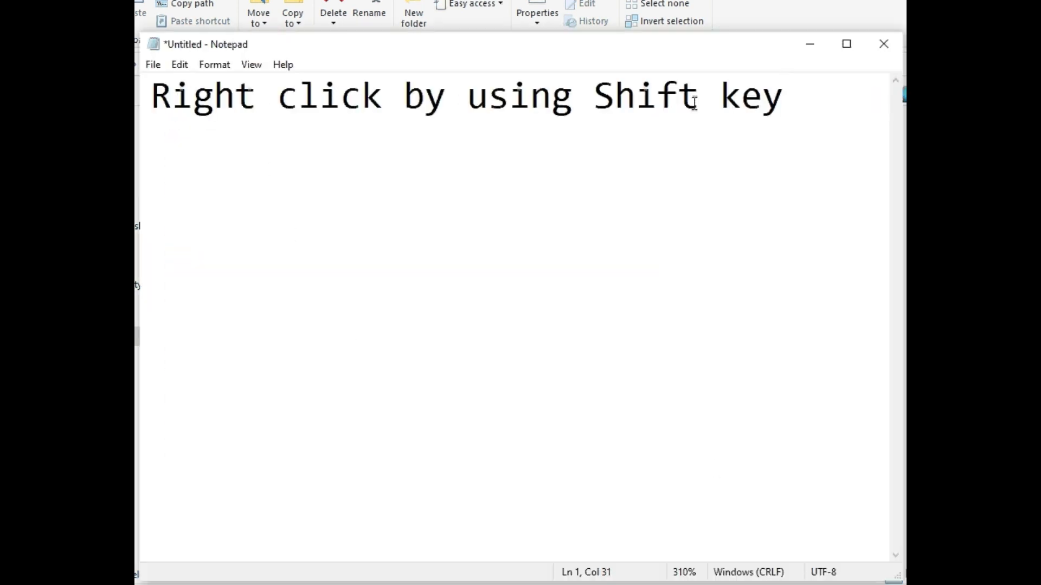
left_click(795, 53)
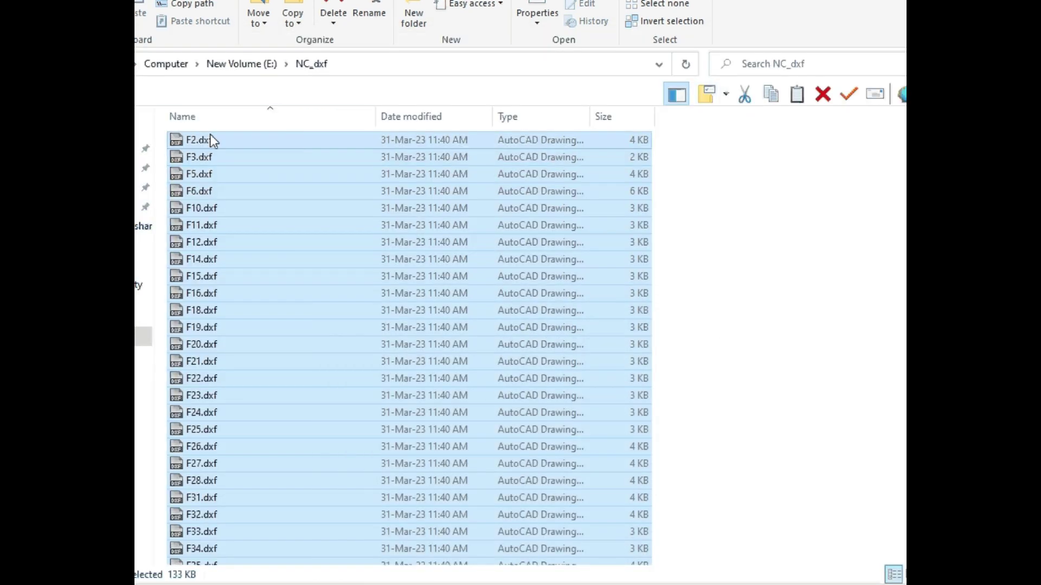
right_click(197, 141, "shift")
left_click(276, 288)
left_click(674, 388)
Clear all the old text from the Notepad note.
key("alt+Tab")
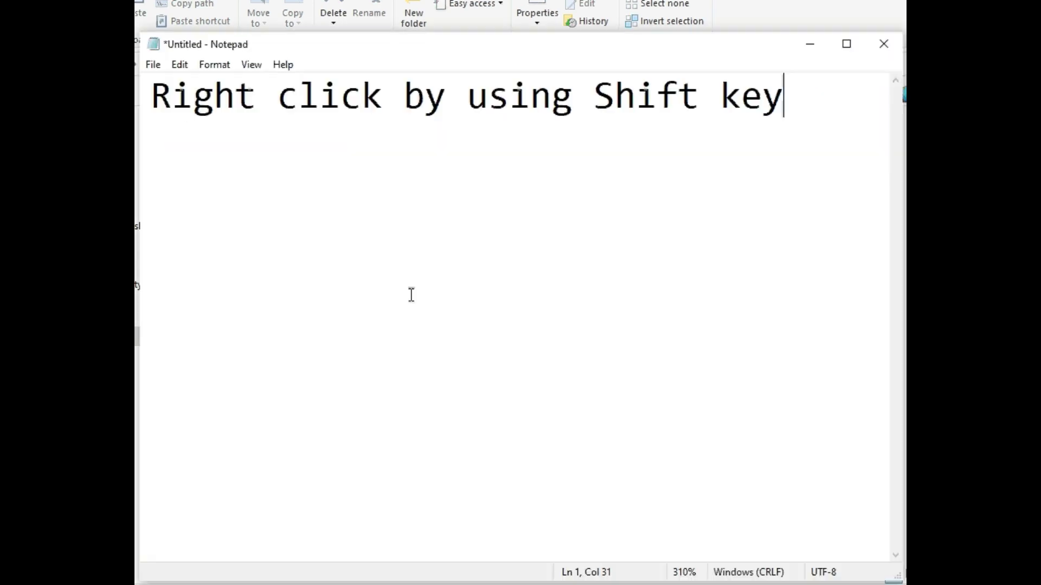
key("ctrl+a")
key("Delete")
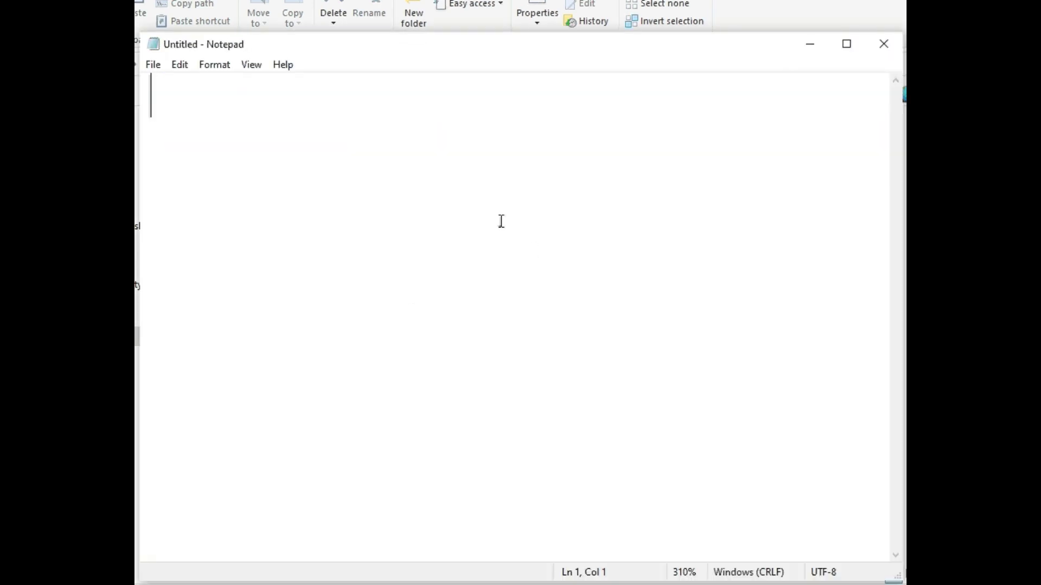
right_click(232, 95)
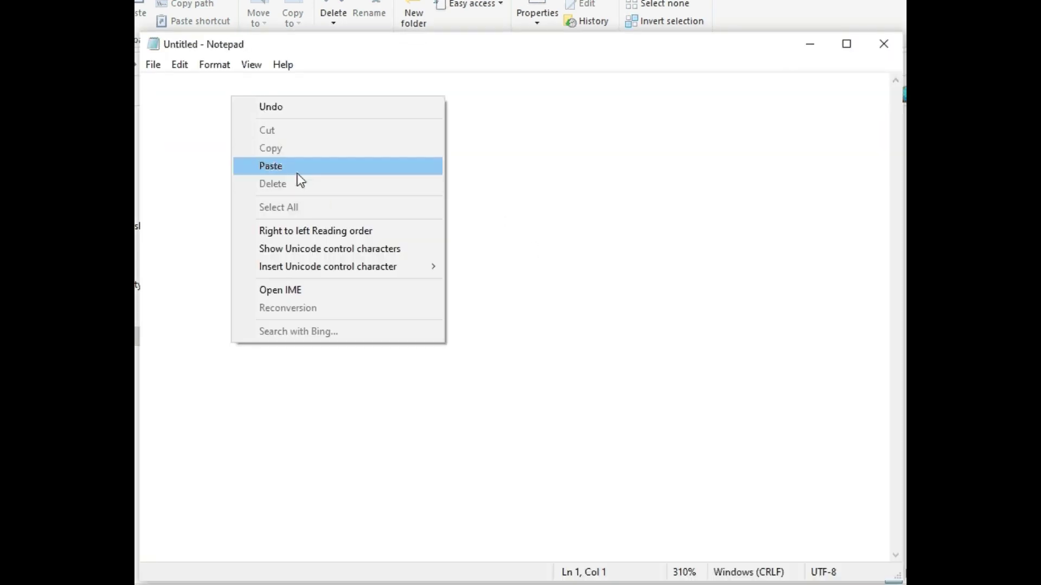
Paste the copied paths and strip the E:\NC_dxf\ prefix from every line.
left_click(298, 167)
left_click_drag(383, 98, 153, 97)
right_click(217, 96)
key("Escape")
left_click(180, 64)
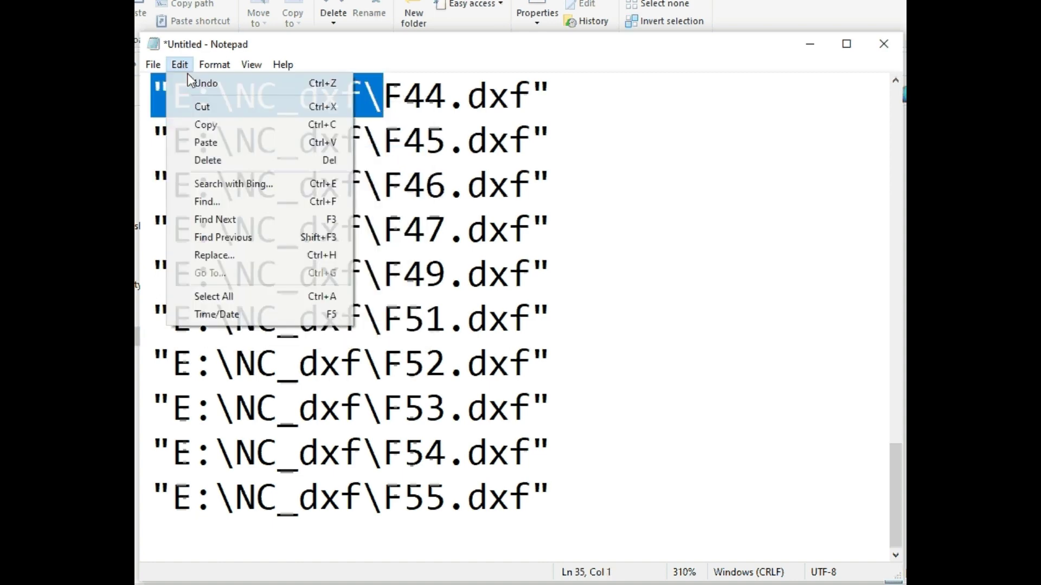
left_click(232, 256)
left_click_drag(307, 173, 295, 173)
double_click(294, 173)
right_click(303, 174)
left_click(358, 227)
left_click(441, 217)
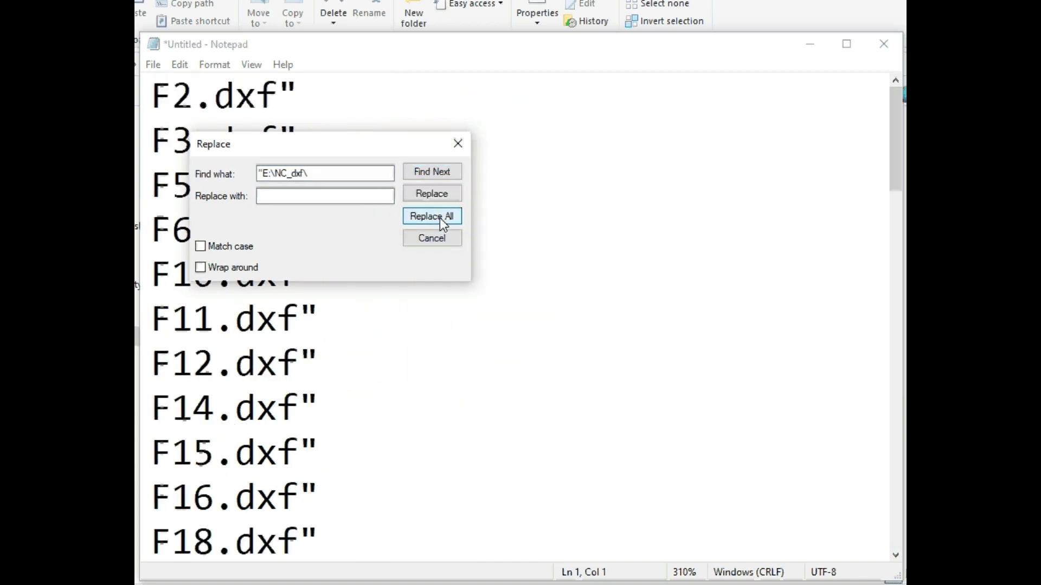
Remove the .dxf" ending from every line with Replace All.
left_click_drag(304, 95, 194, 95)
right_click(238, 105)
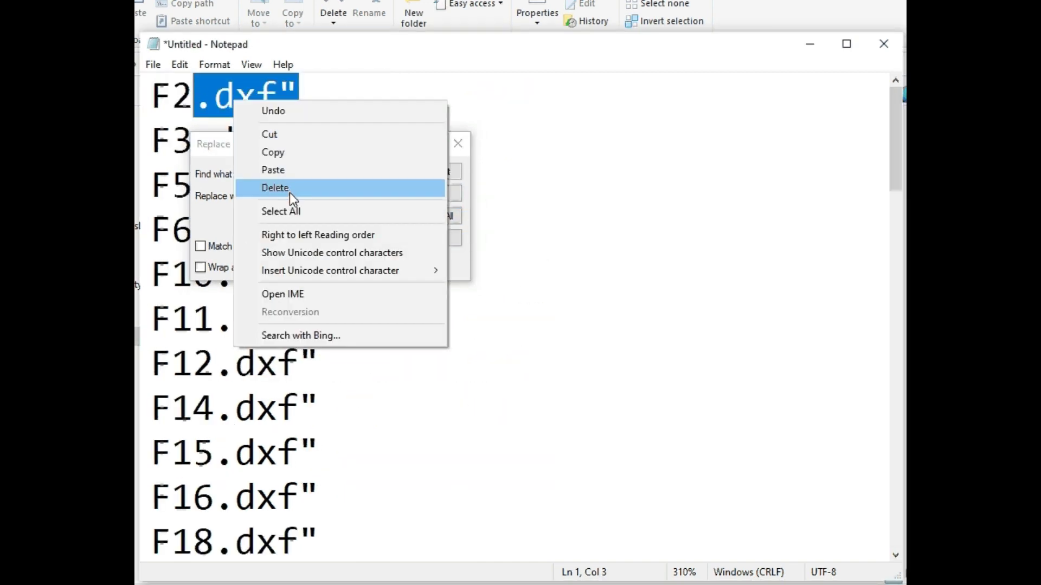
left_click(291, 153)
left_click(254, 179)
right_click(286, 174)
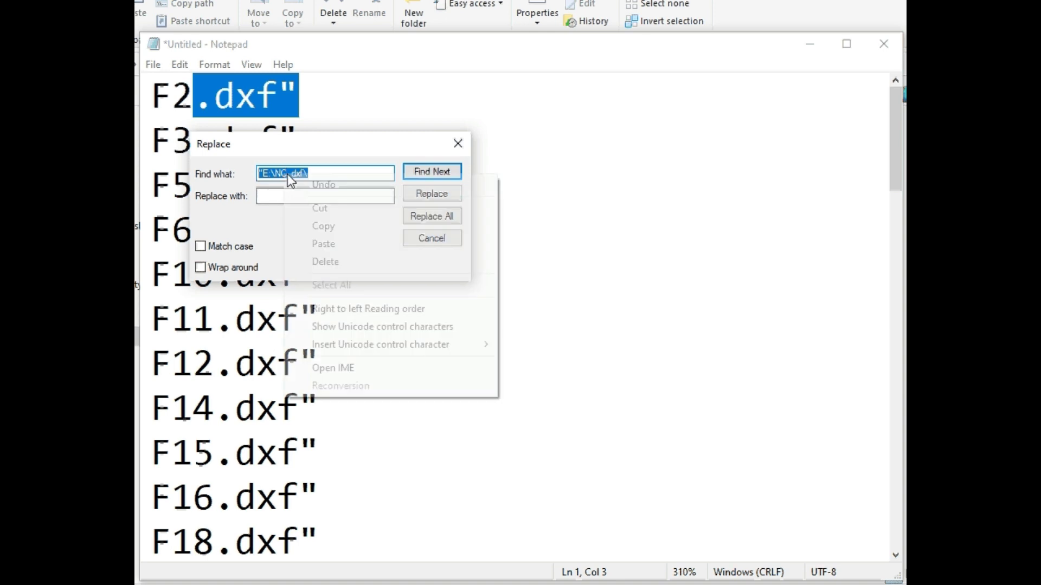
left_click(350, 240)
left_click(437, 218)
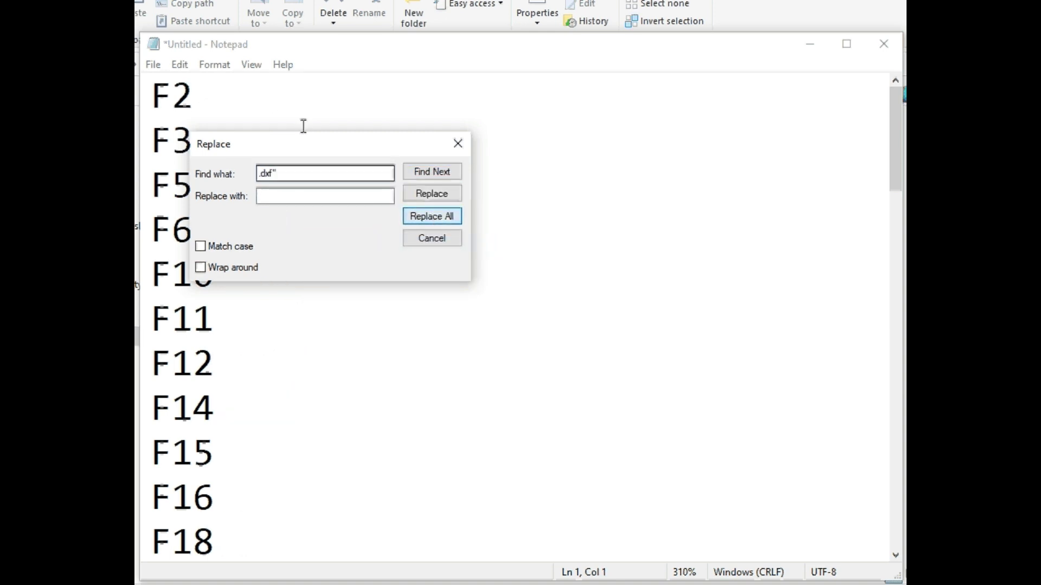
left_click(204, 103)
Copy the bare drawing names F2 to F55 from Notepad.
left_click(458, 144)
mouse_move(151, 96)
left_mouse_down()
mouse_move(277, 564)
mouse_move(271, 548)
left_mouse_up()
right_click(171, 401)
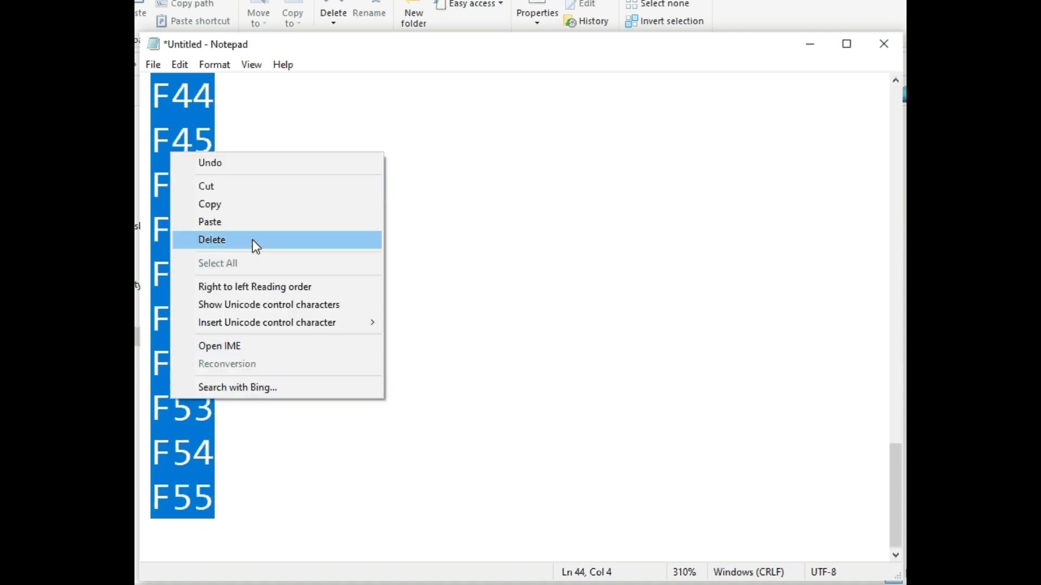
left_click(224, 206)
left_click(378, 246)
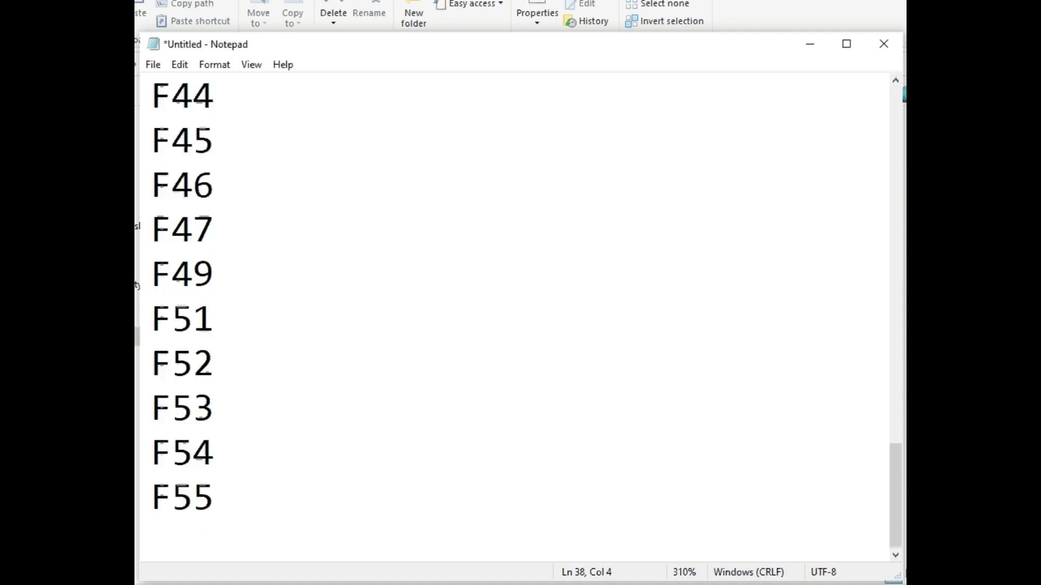
key("alt+Tab")
scroll(548, 332, "down", 8)
Set 500 spacing, .dxf format and the y axis, with shortcut command ii.
scroll(487, 307, "down", 3)
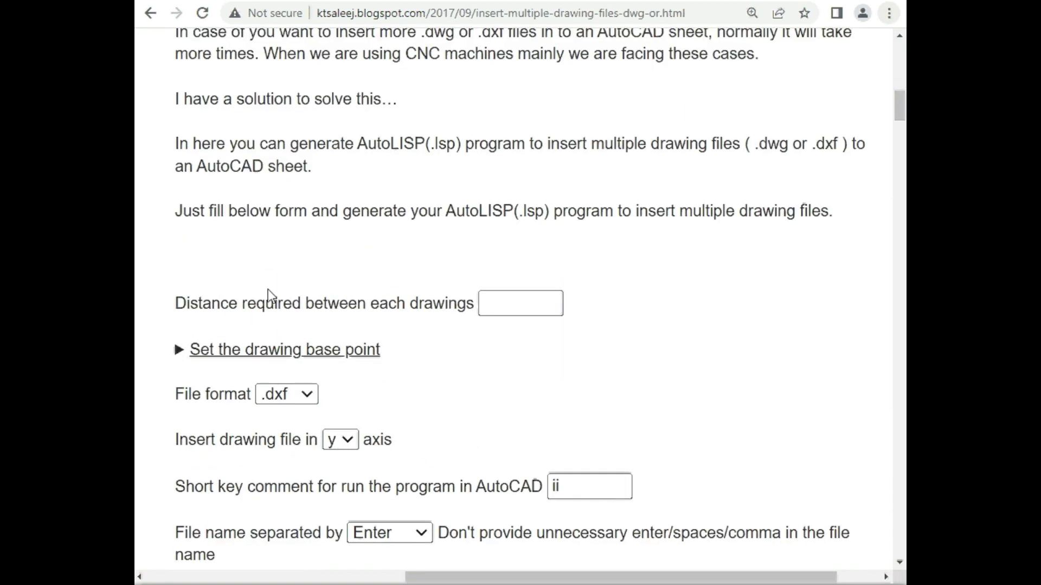
left_click(519, 310)
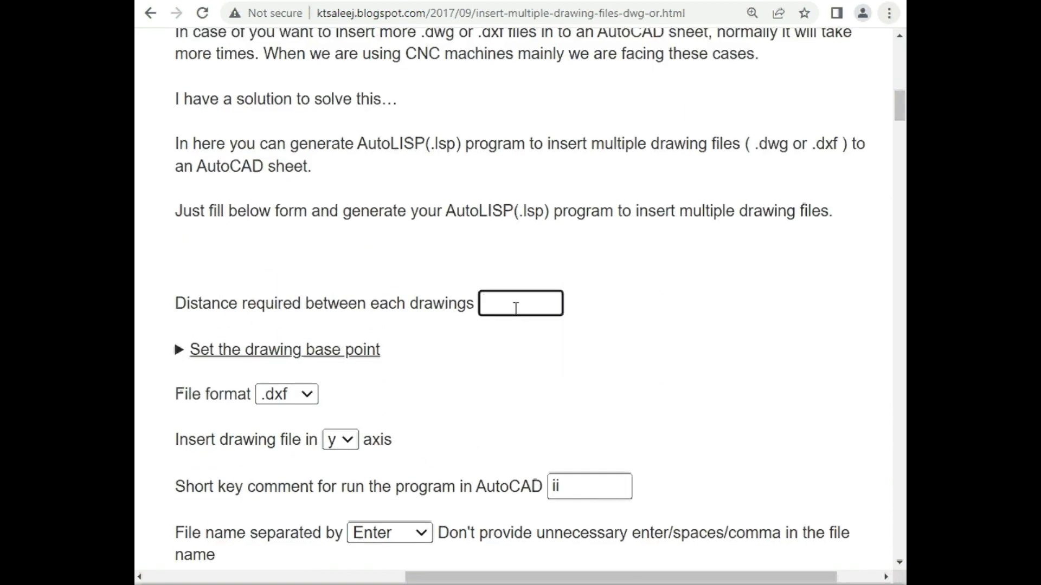
type("500")
scroll(504, 382, "down", 2)
left_click(306, 314)
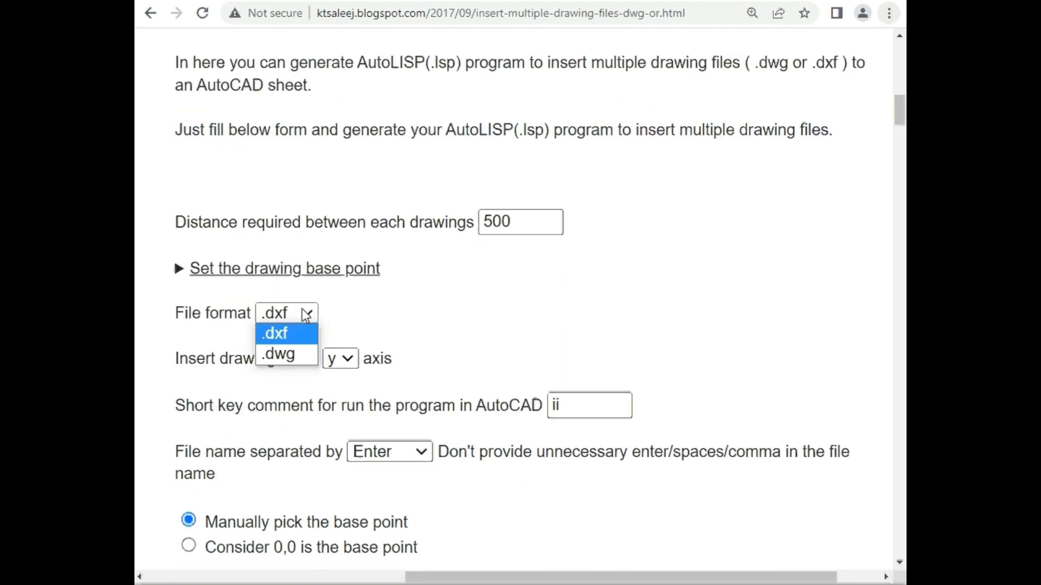
left_click(288, 337)
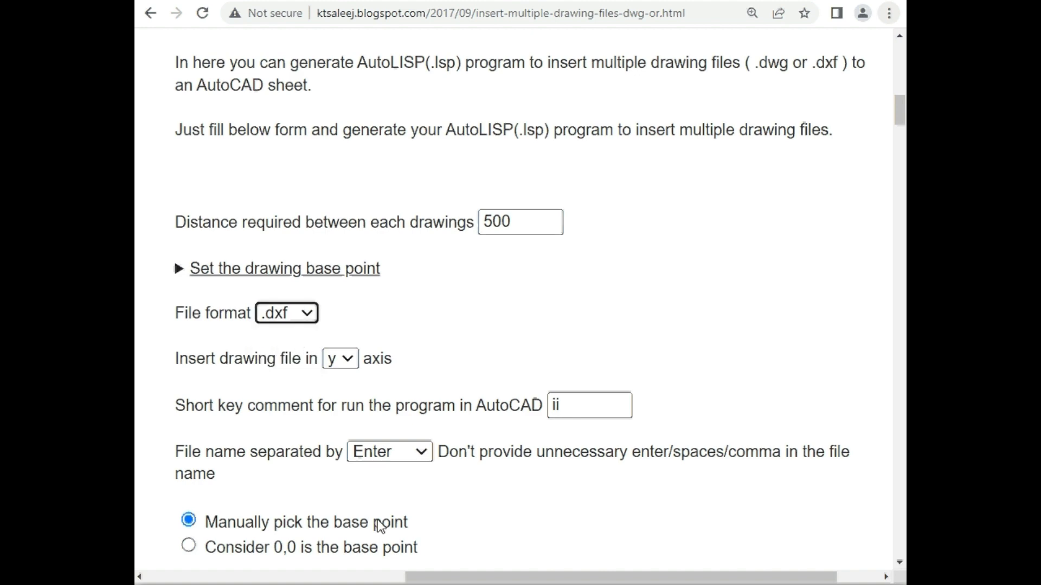
key("alt+Tab")
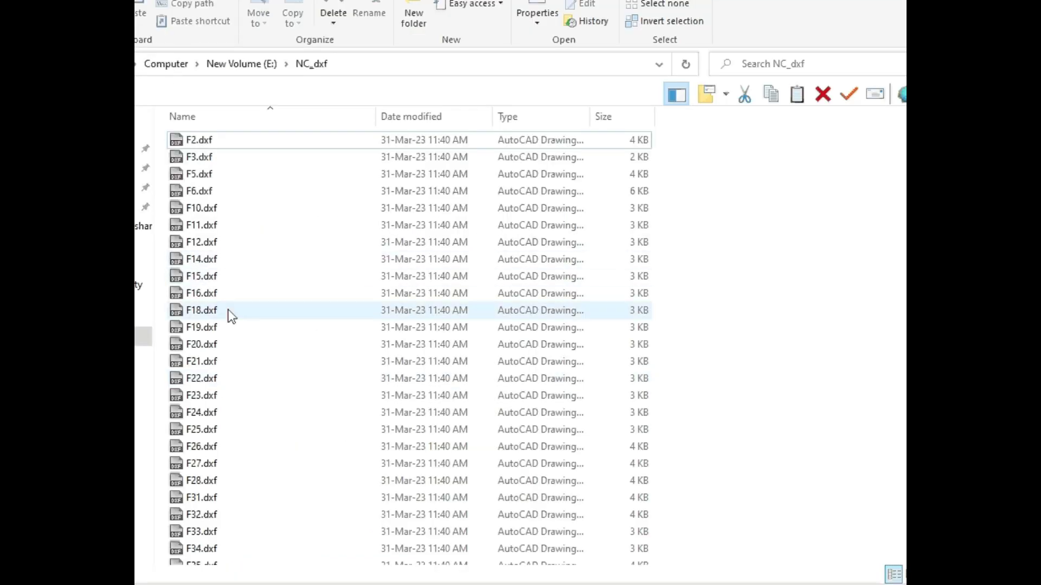
key("alt+Tab")
left_click(351, 362)
left_click(602, 410)
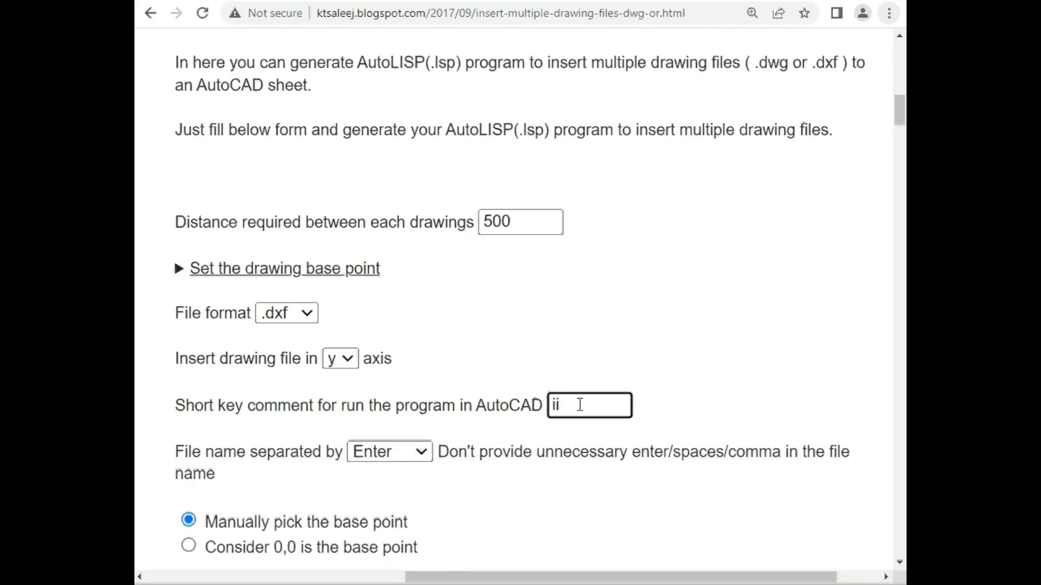
Choose Enter as the name separator and manual base point picking.
scroll(427, 463, "down", 1)
left_click(422, 374)
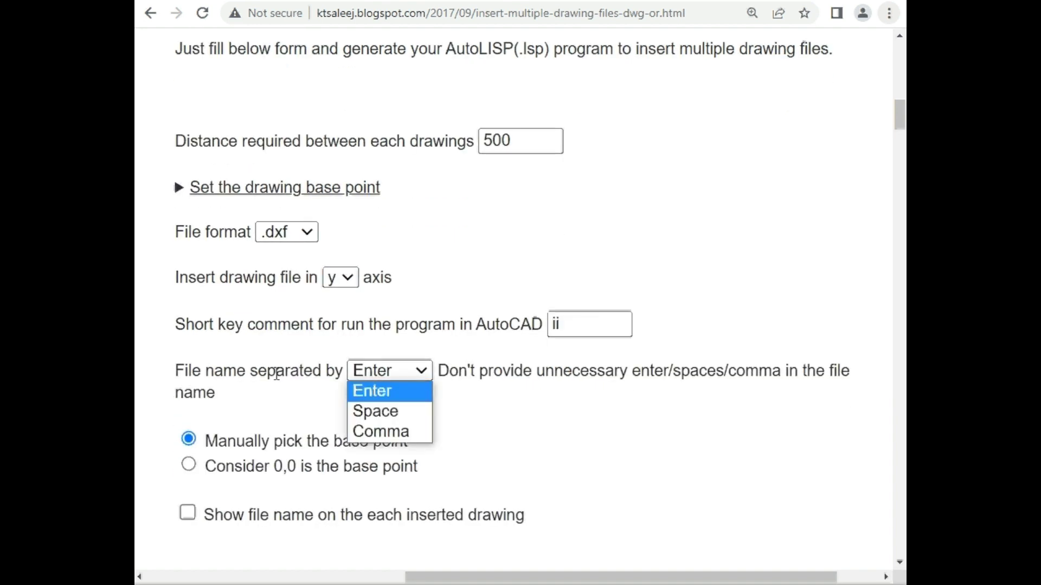
left_click(378, 392)
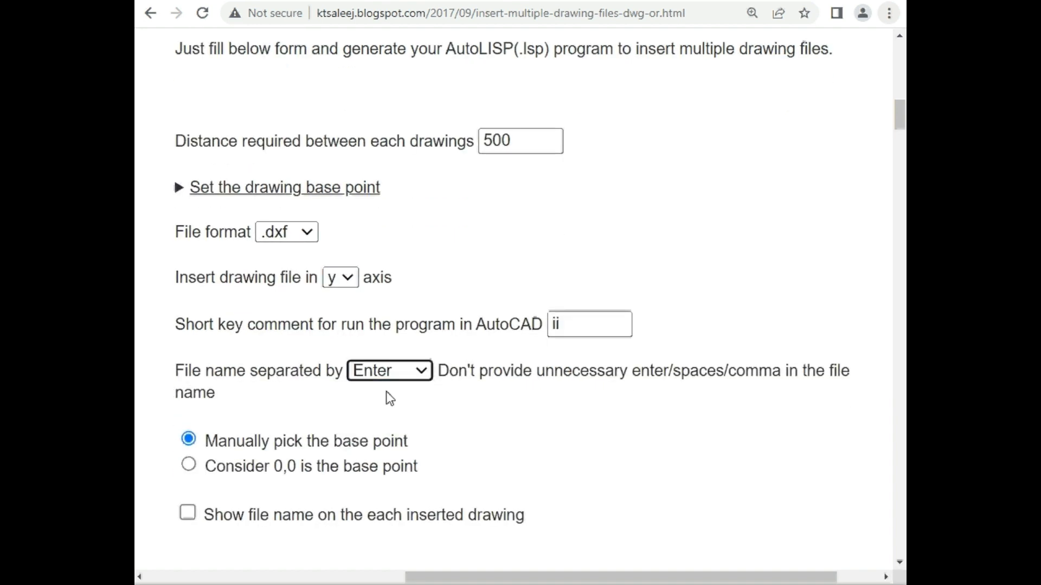
left_click(189, 468)
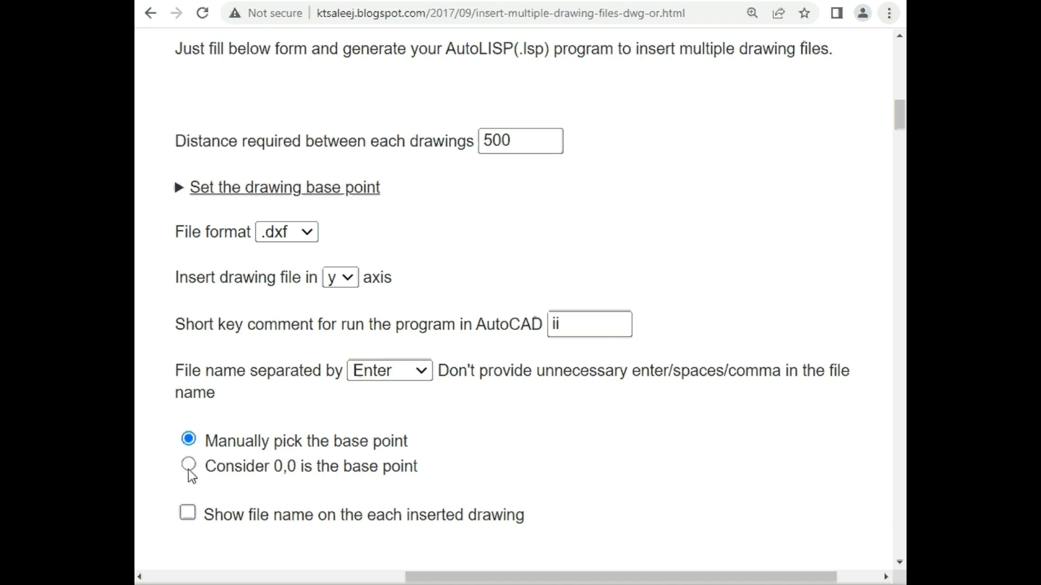
left_click(189, 437)
Clear the example file names from the File name box.
scroll(204, 444, "down", 1)
scroll(487, 454, "down", 1)
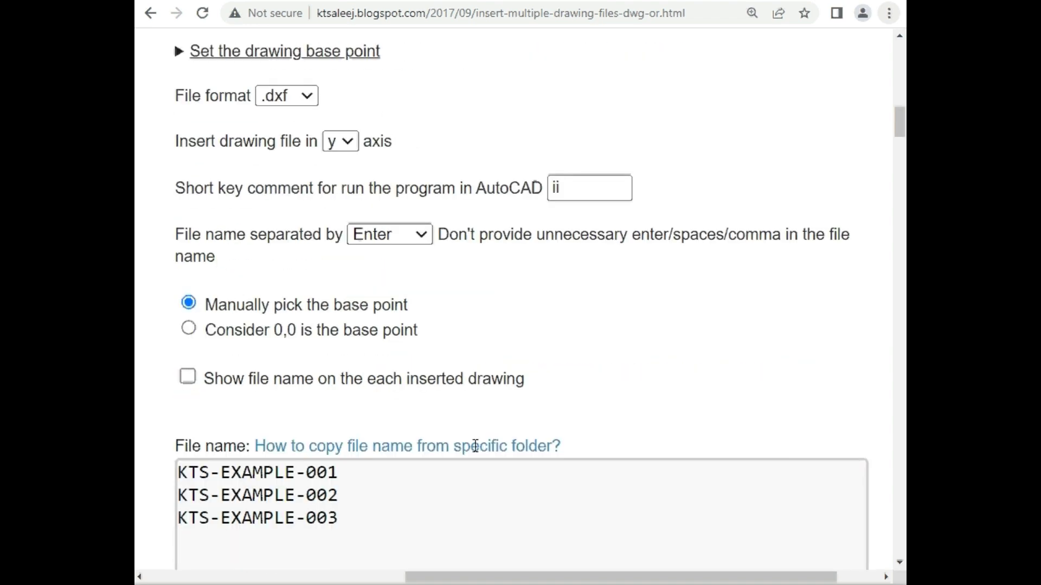
scroll(472, 450, "down", 2)
left_click_drag(397, 421, 168, 366)
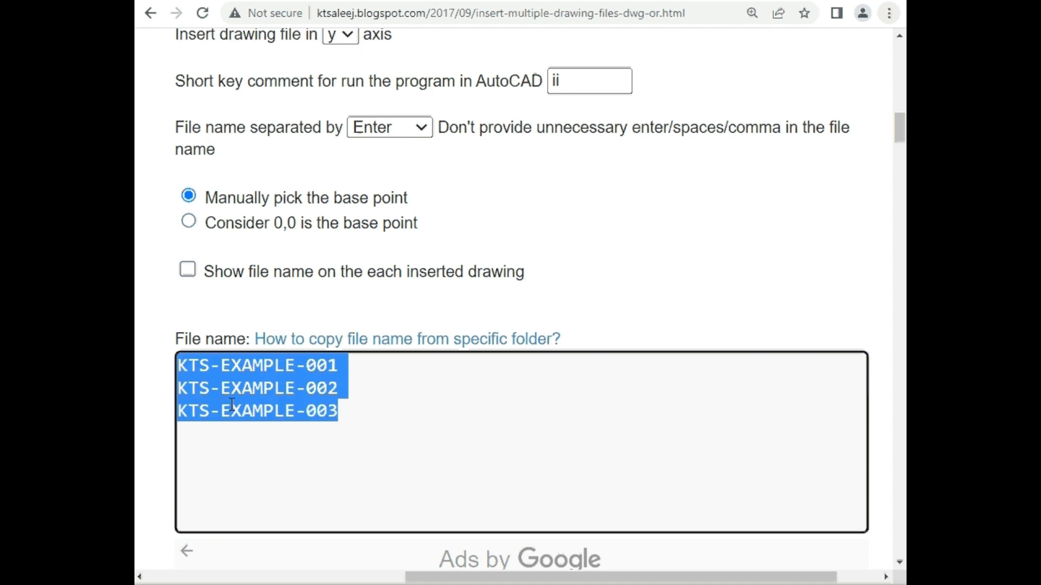
key("Delete")
Paste the F2–F55 drawing names into the File name box.
right_click(229, 371)
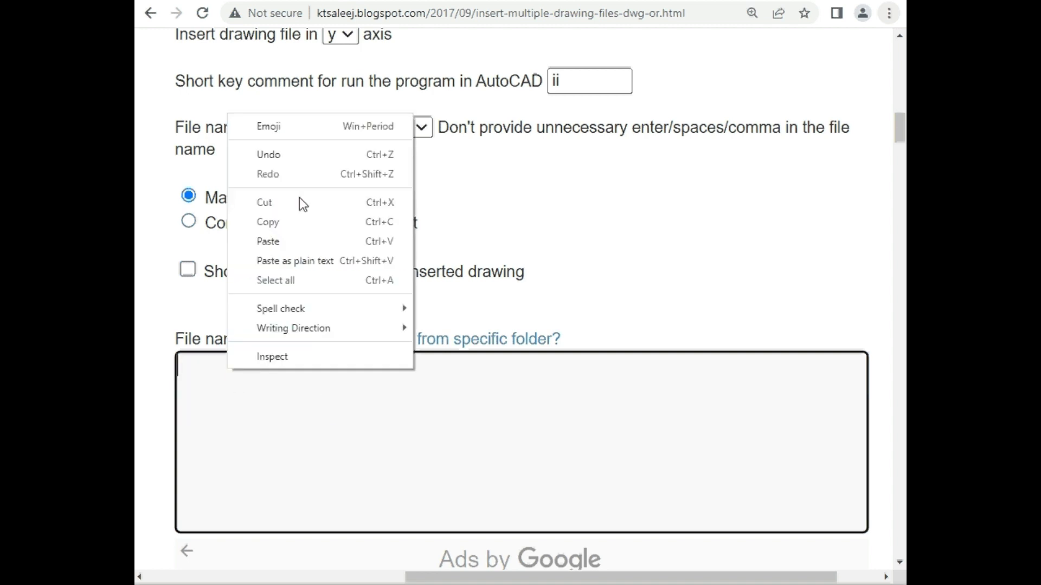
left_click(286, 235)
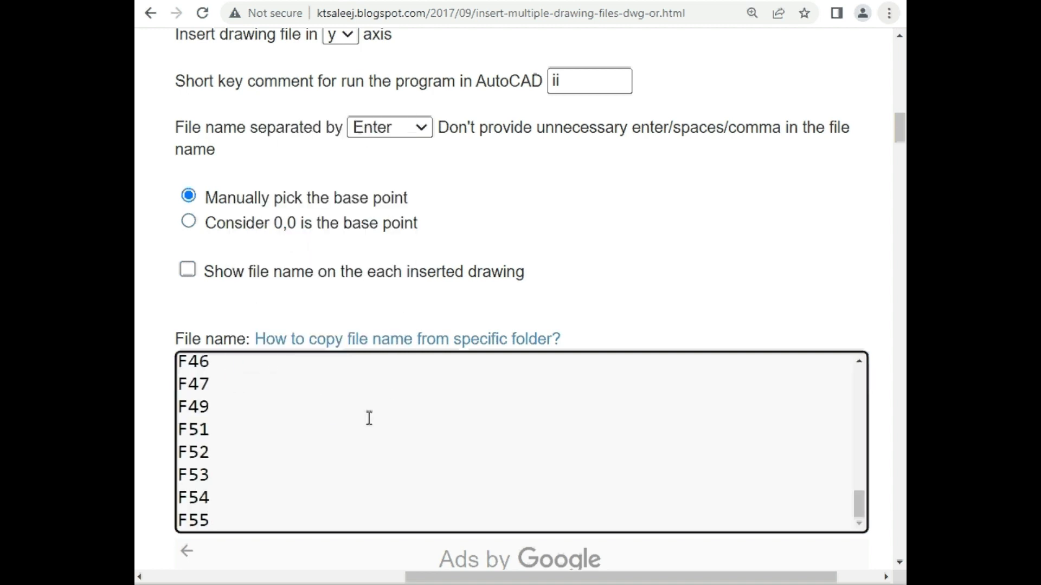
scroll(369, 418, "down", 5)
scroll(370, 418, "down", 1)
scroll(370, 418, "down", 1)
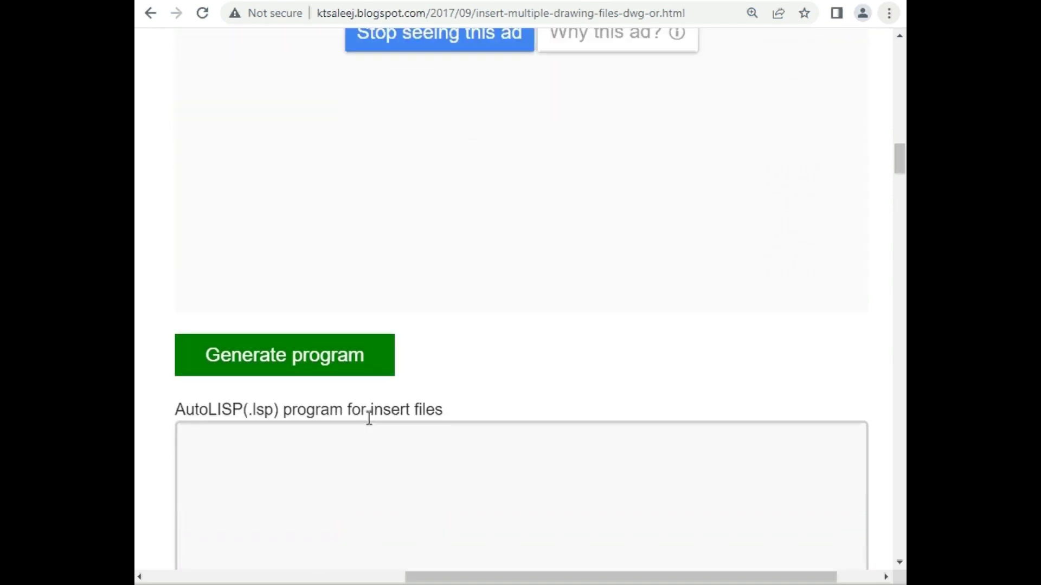
scroll(369, 418, "down", 2)
Generate the AutoLISP program defining c:ii and copy it.
left_click(341, 207)
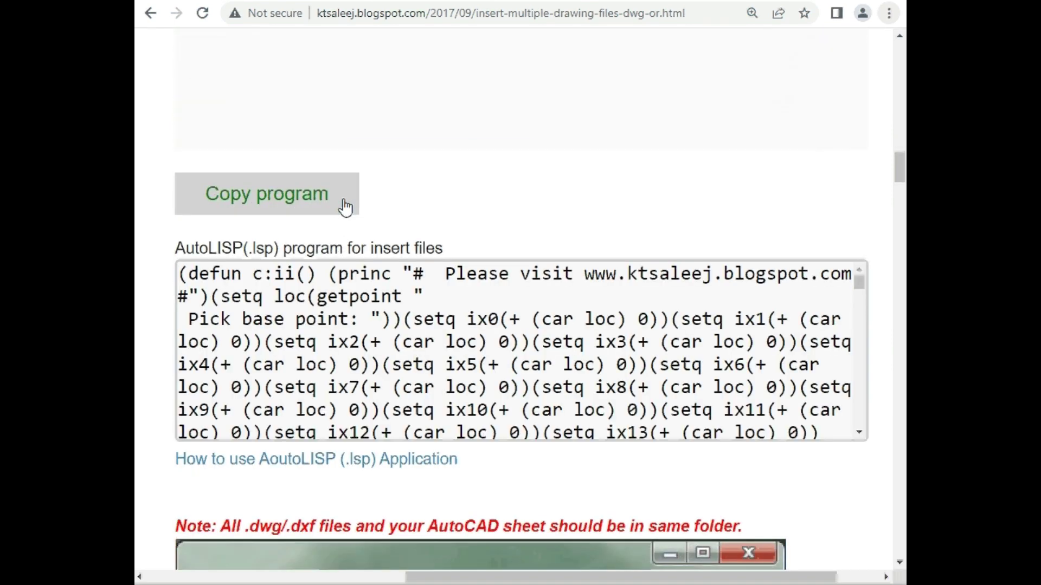
left_click(274, 195)
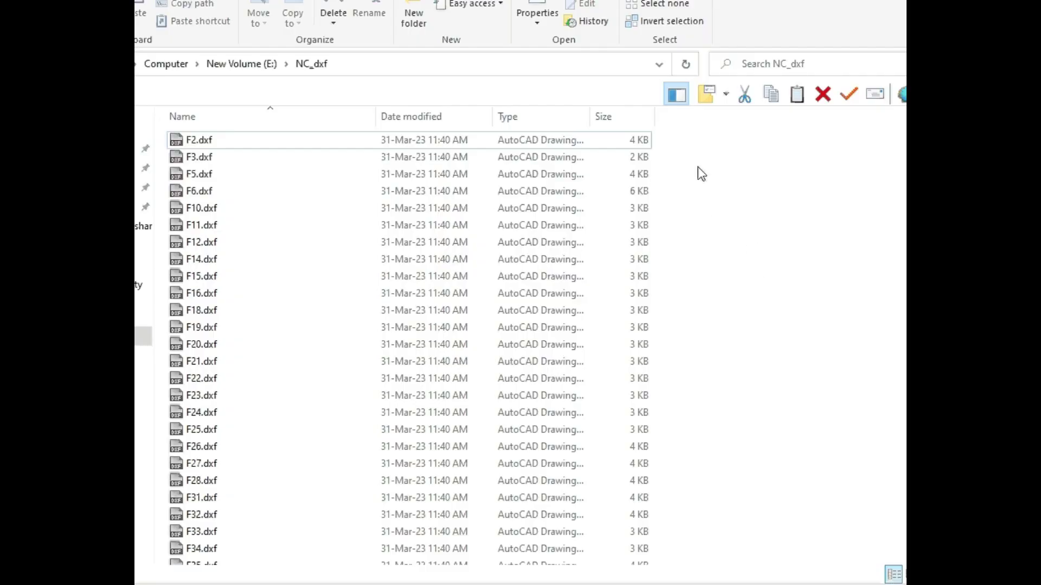
right_click(698, 158)
key("Escape")
Create a new text document in NC_dxf and change its extension to New Text Document.lsp.
right_click(162, 191)
left_click(453, 355)
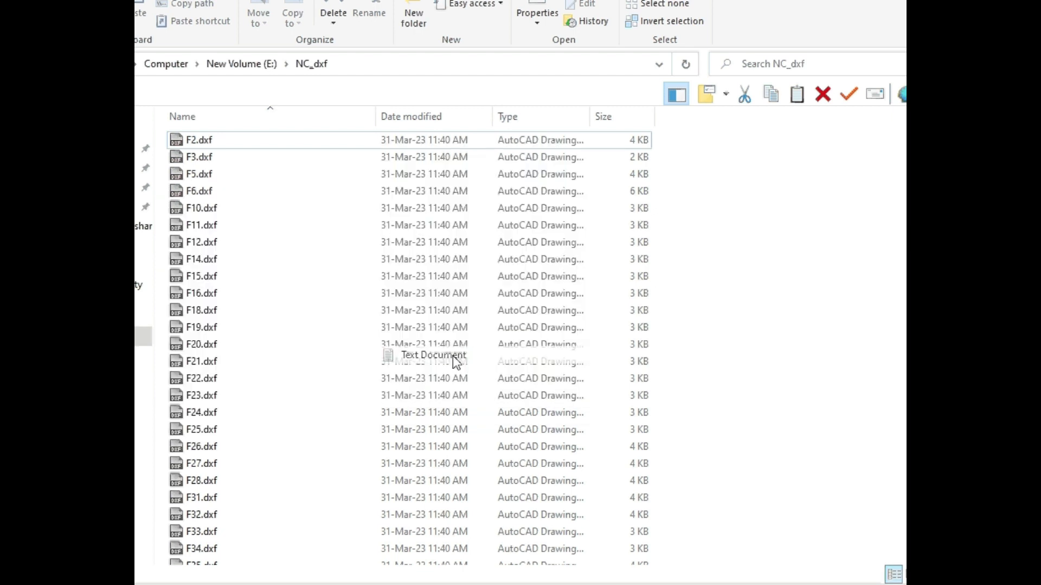
left_click(341, 553)
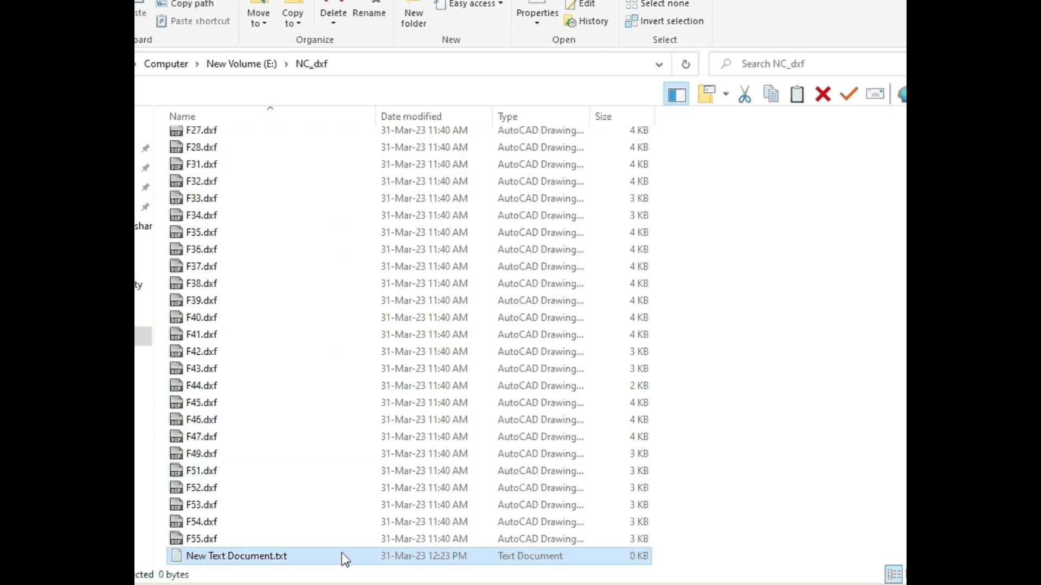
left_click(227, 559)
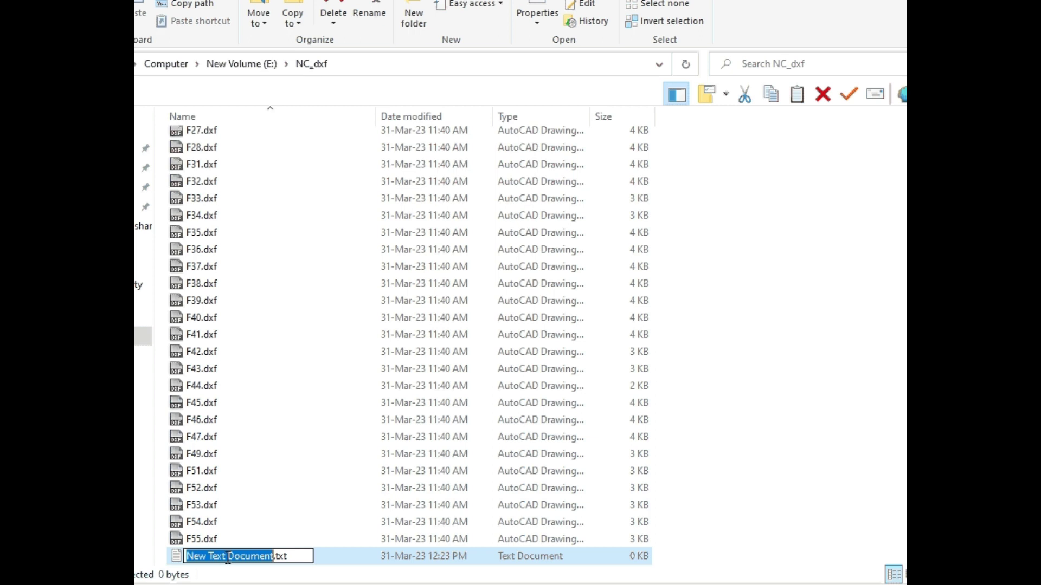
left_click(285, 556)
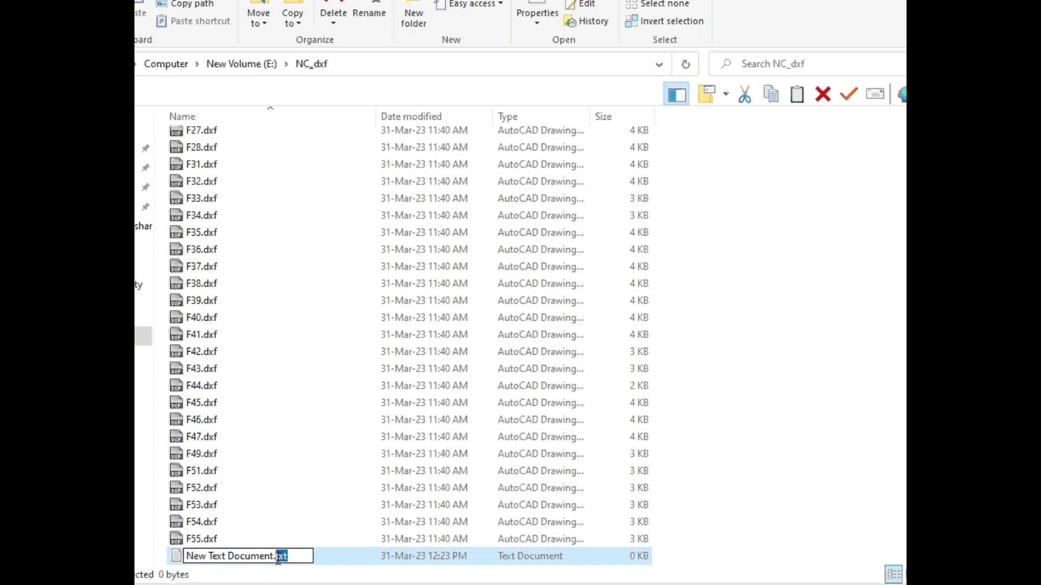
key("BackSpace")
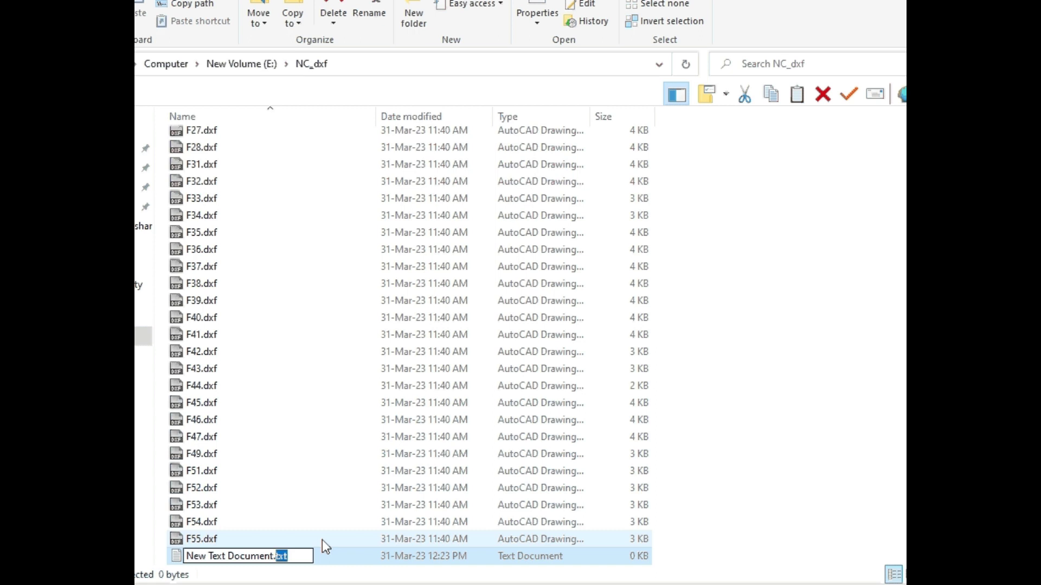
type("lsp")
key("Return")
left_click(594, 271)
left_click(265, 554)
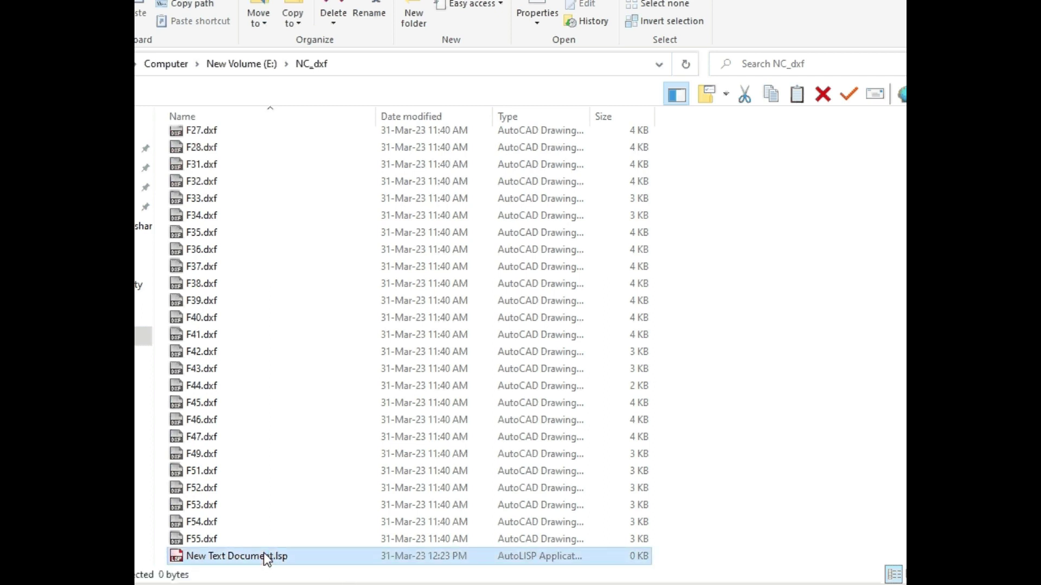
Open New Text Document.lsp in Notepad.
double_click(298, 558)
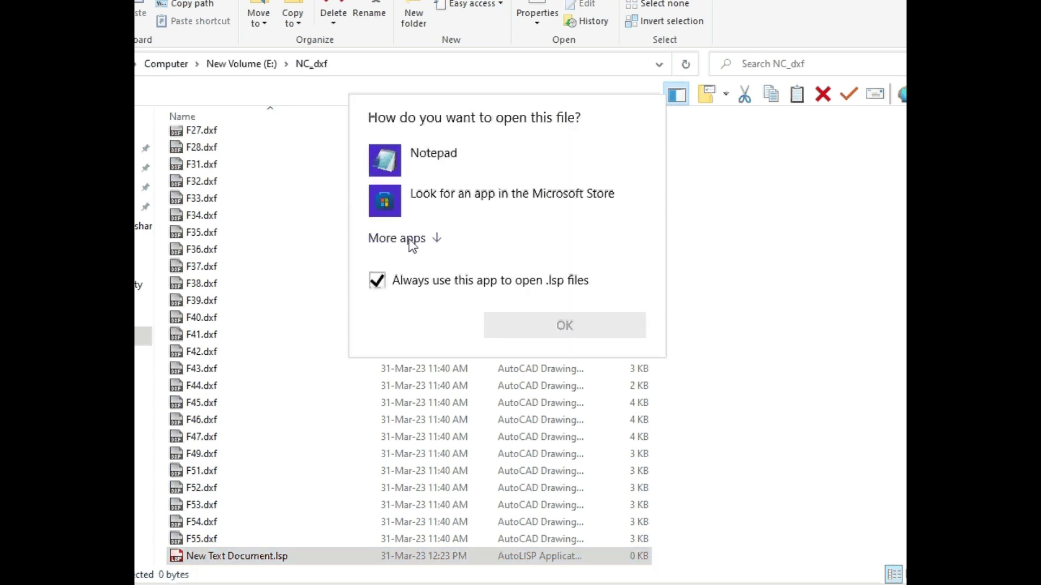
left_click(432, 156)
left_click(399, 286)
left_click(531, 325)
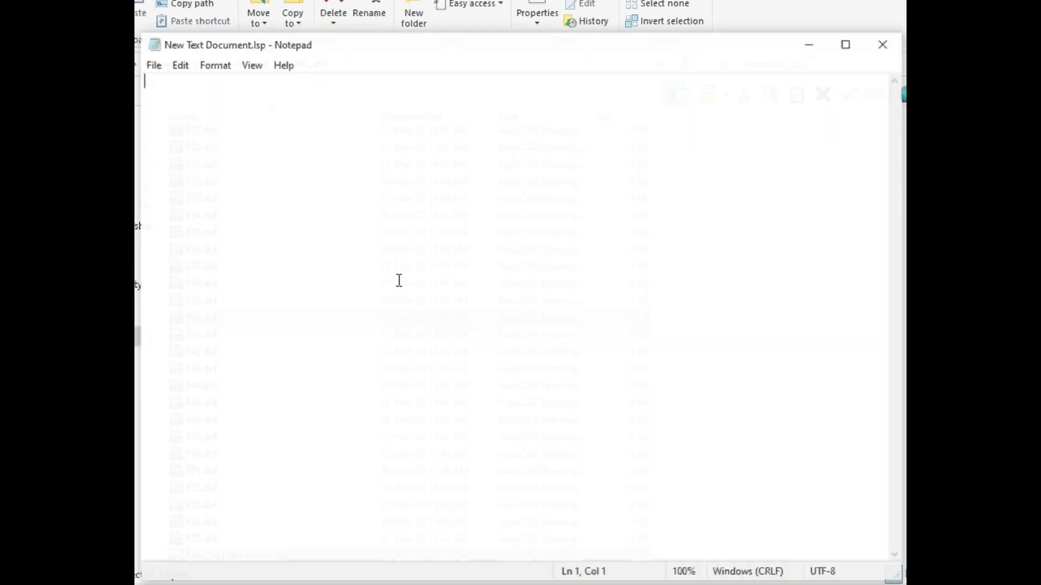
Paste the AutoLISP code, save the file at 7 KB and close Notepad.
right_click(371, 148)
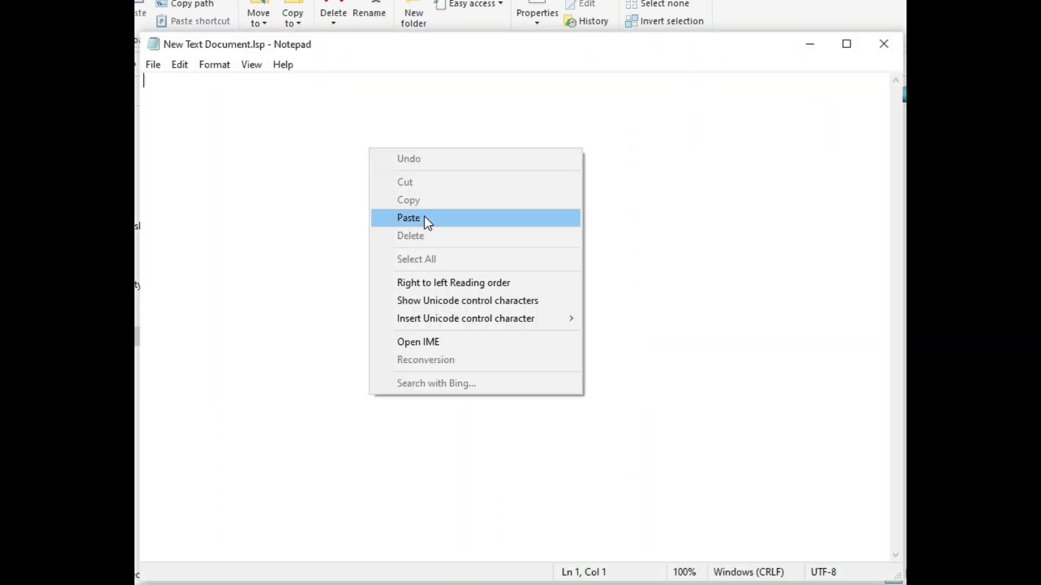
left_click(428, 219)
left_click(153, 65)
left_click(200, 140)
left_click(884, 44)
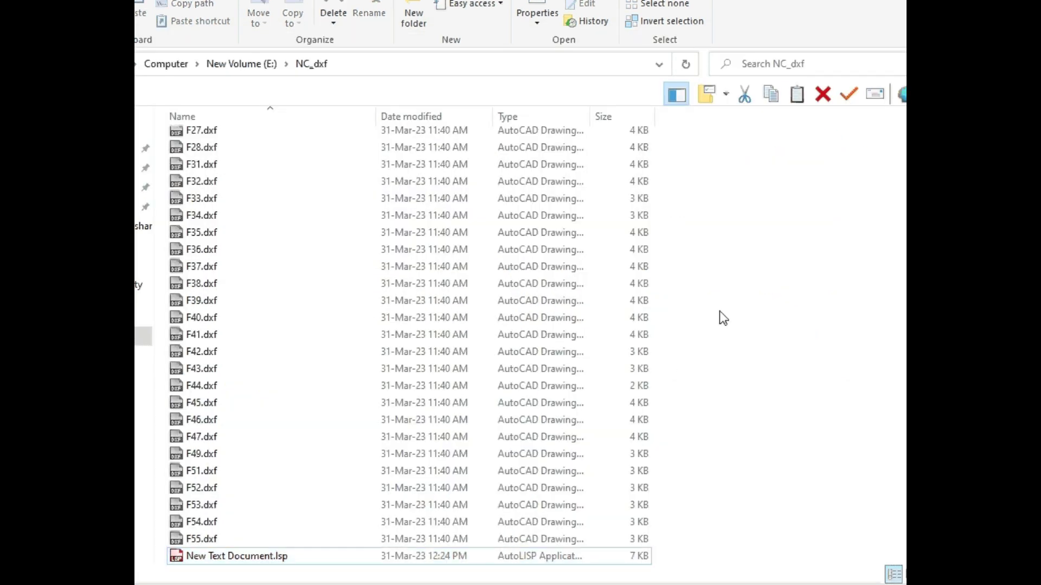
scroll(678, 356, "up", 5)
Make a duplicate of F2.dxf in the NC_dxf folder.
scroll(705, 346, "up", 2)
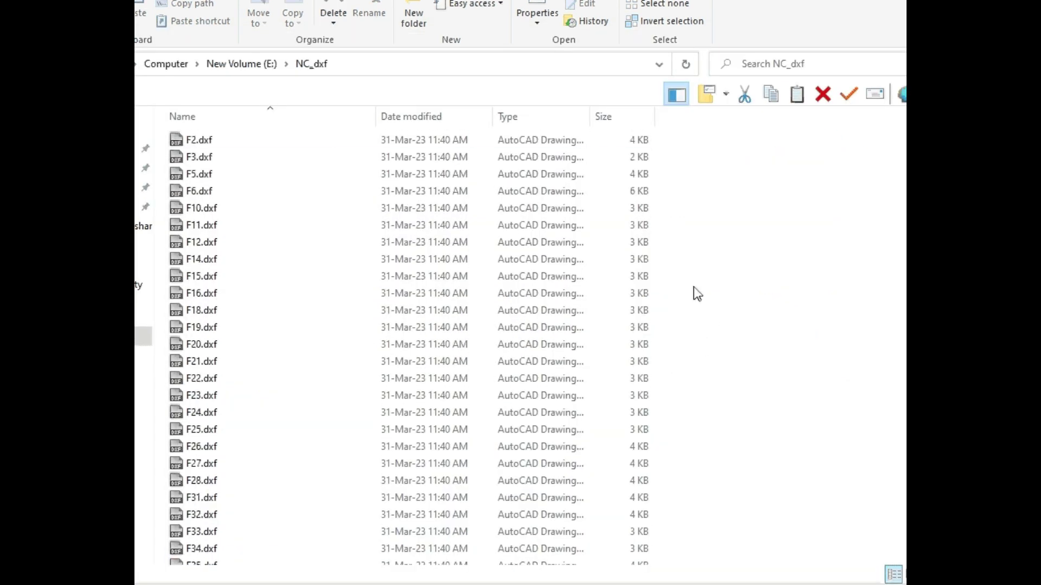
left_click(213, 143)
right_click(208, 140)
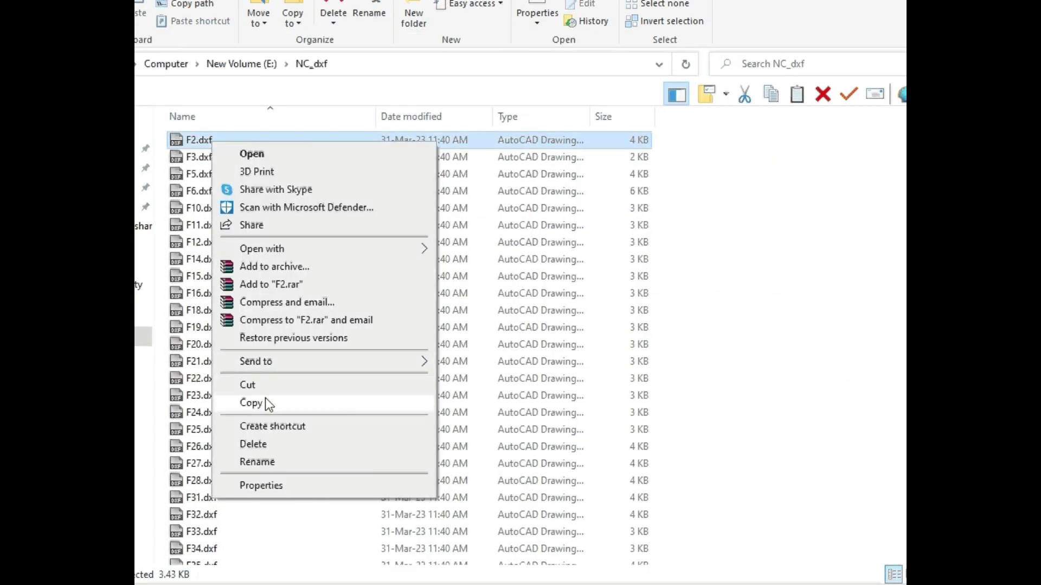
left_click(265, 402)
right_click(729, 155)
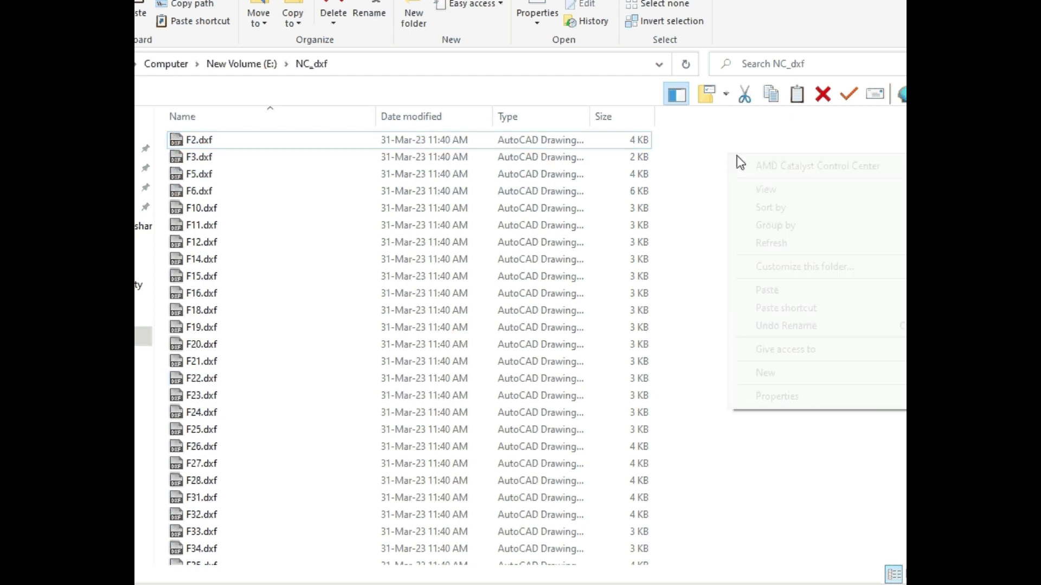
left_click(789, 290)
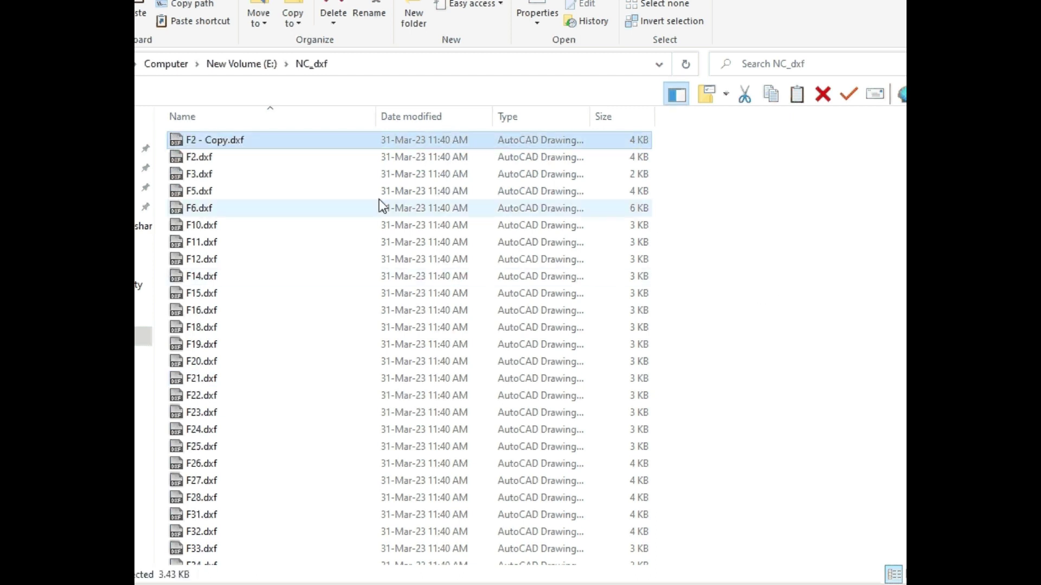
Rename the copy to Combine.dxf and open it in AutoCAD.
left_click(211, 142)
type("Combine")
key("Return")
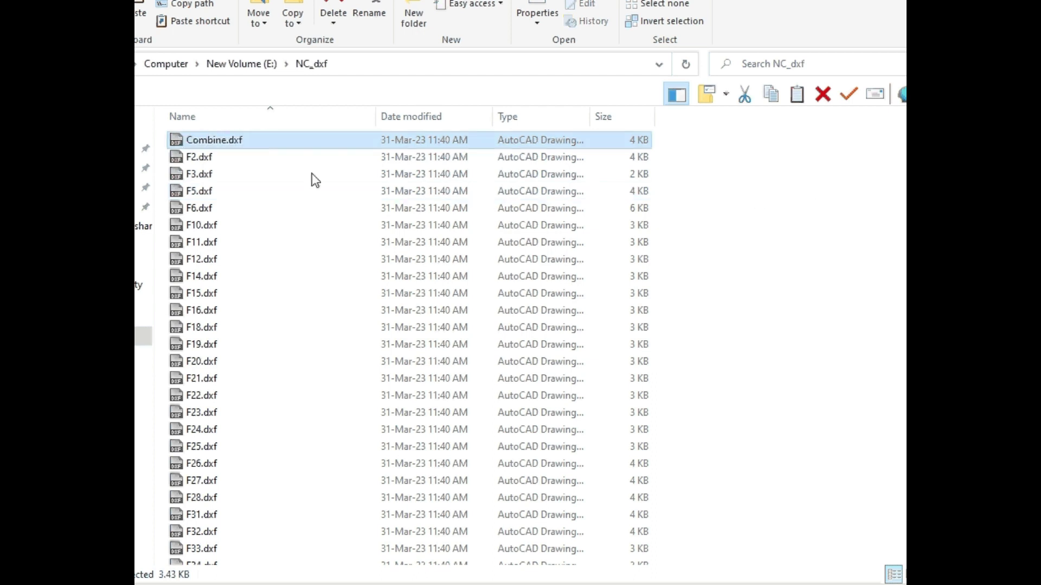
double_click(242, 141)
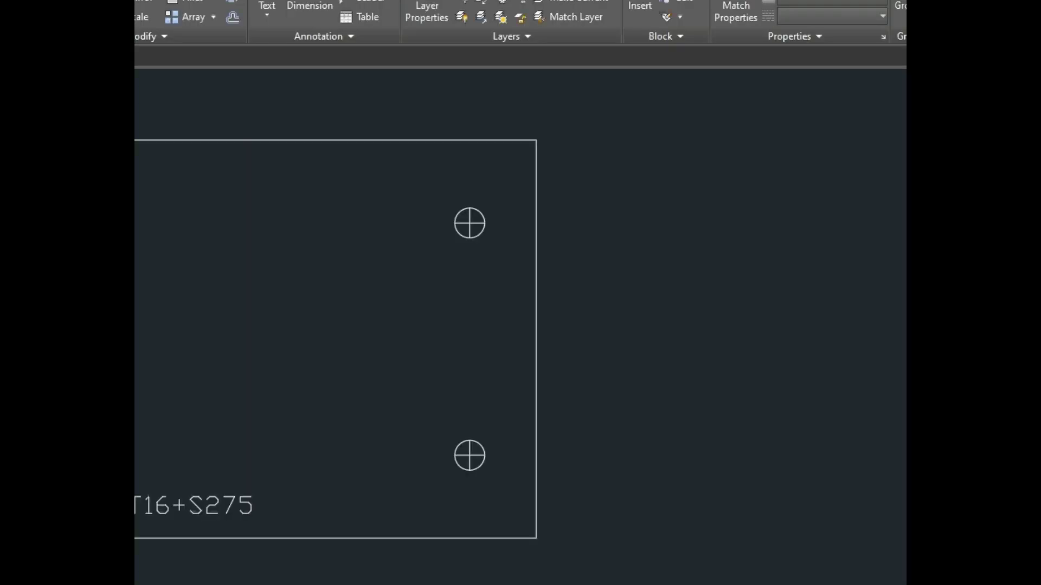
Erase the F2 plate, its four holes and the 24+PLT16+S275 label.
middle_click_drag(374, 292, 612, 277)
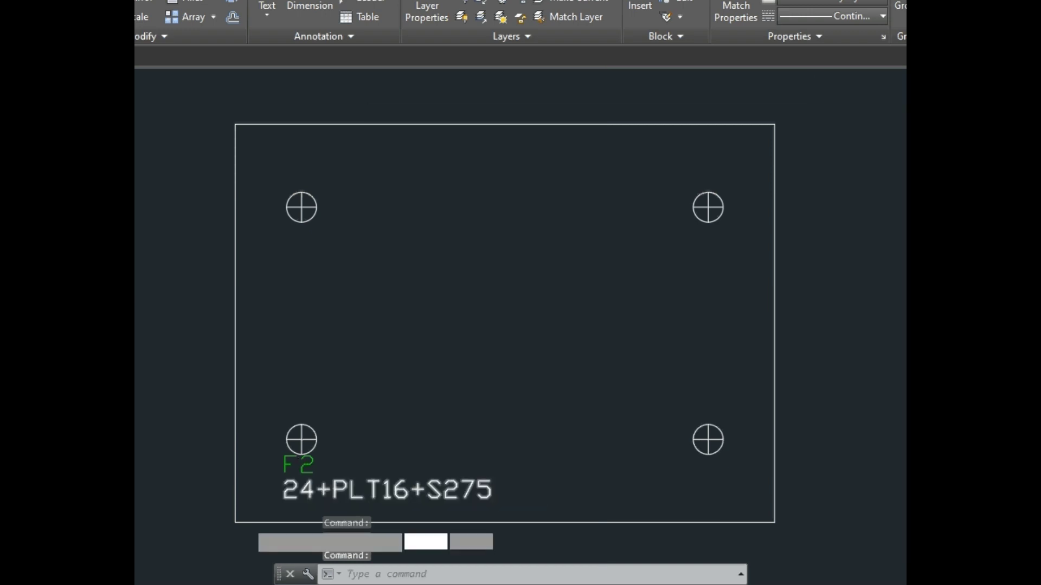
left_click(828, 98)
left_click(221, 539)
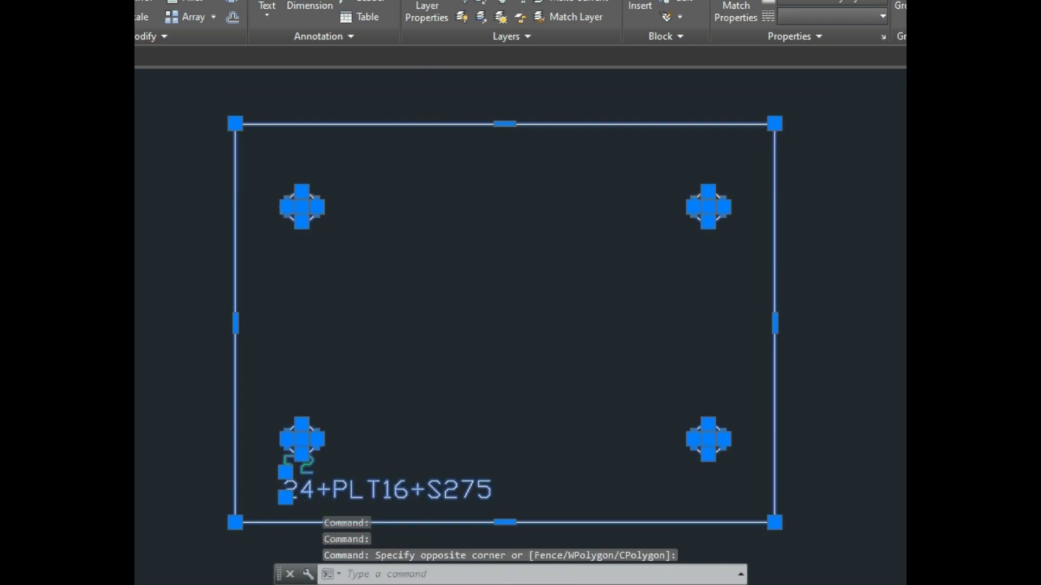
key("Delete")
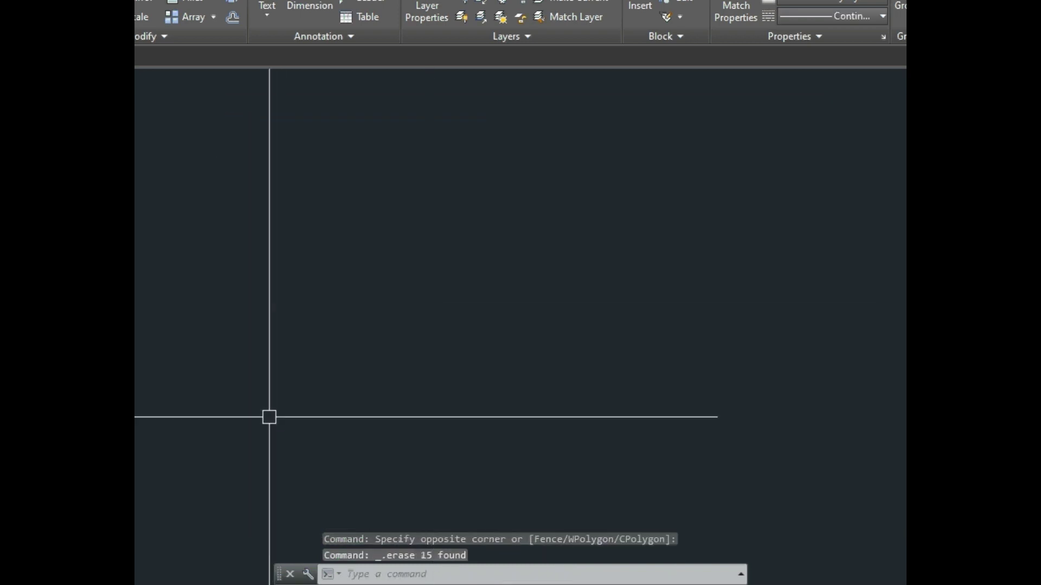
type("a")
type("p")
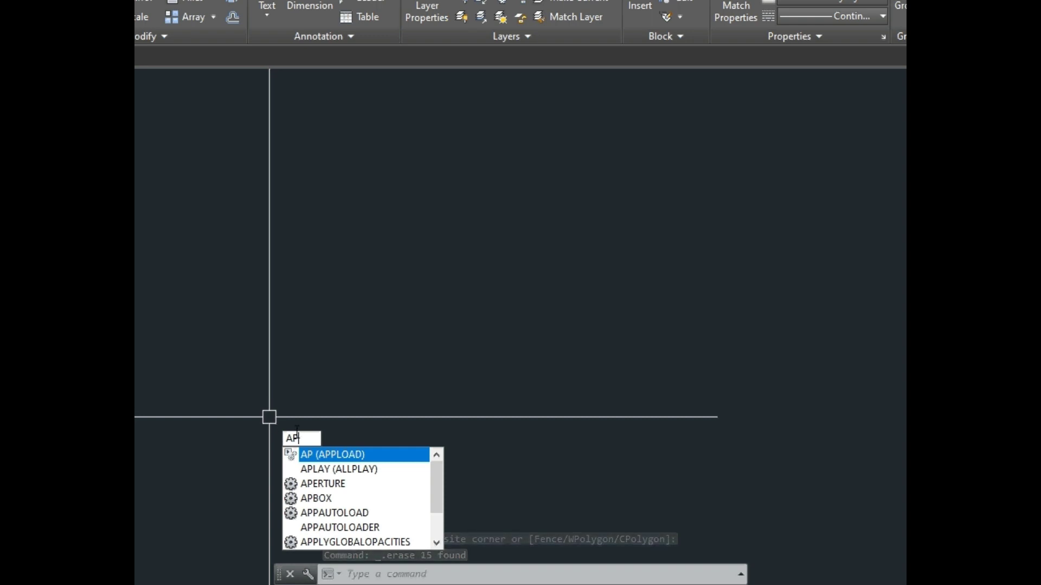
Load New Text Document.lsp from E:\NC_dxf with APPLOAD, allowing it to load once.
left_click(350, 453)
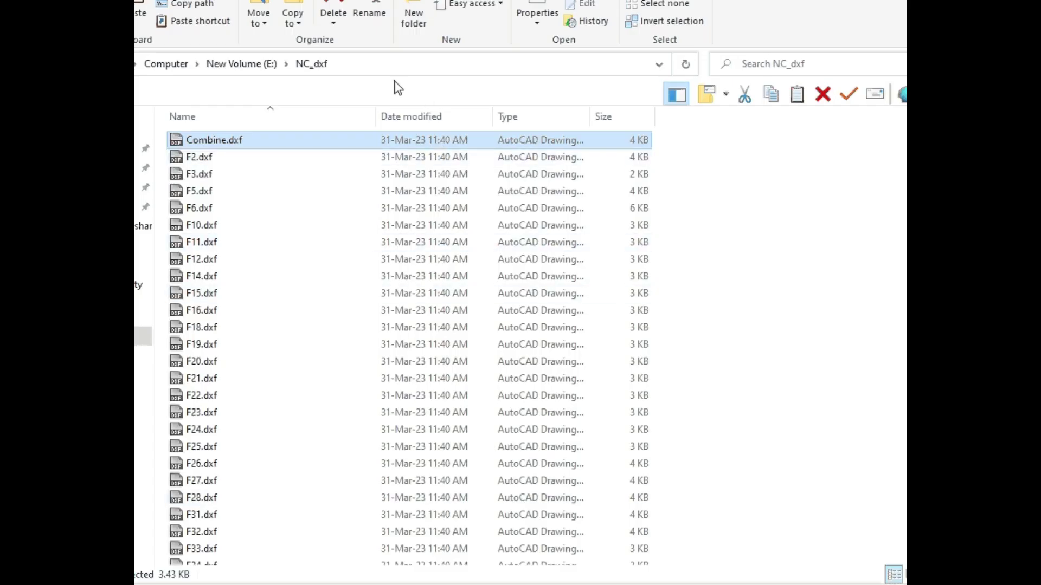
left_click(379, 63)
right_click(379, 64)
left_click(438, 120)
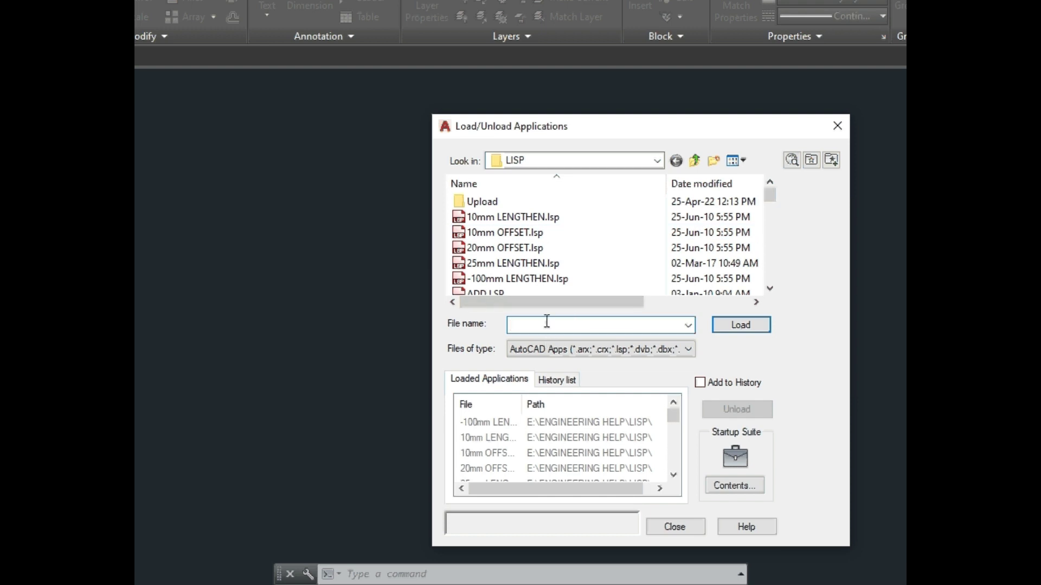
right_click(546, 322)
left_click(608, 388)
left_click(732, 324)
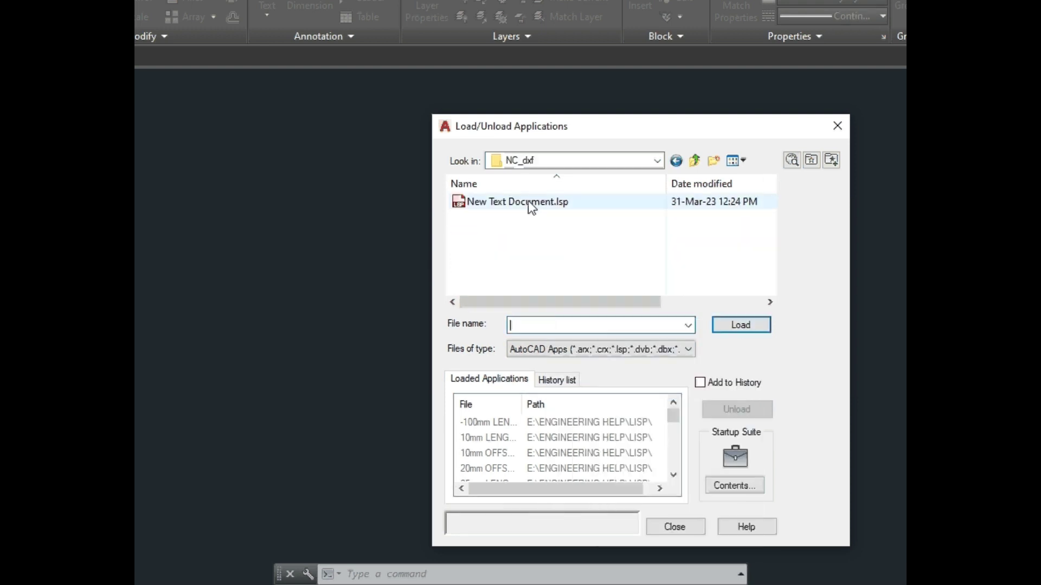
left_click(531, 206)
left_click(742, 325)
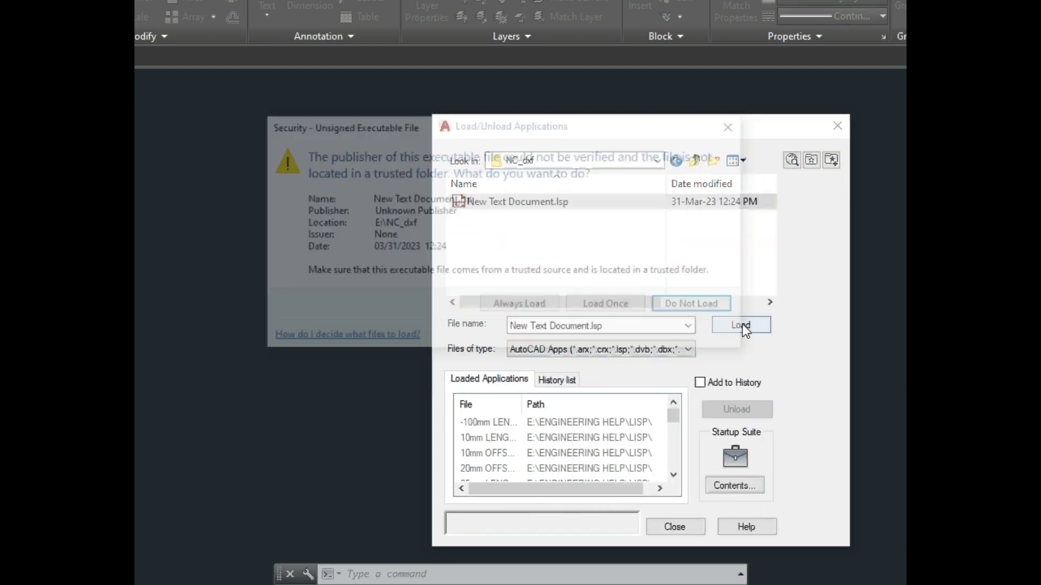
left_click(607, 310)
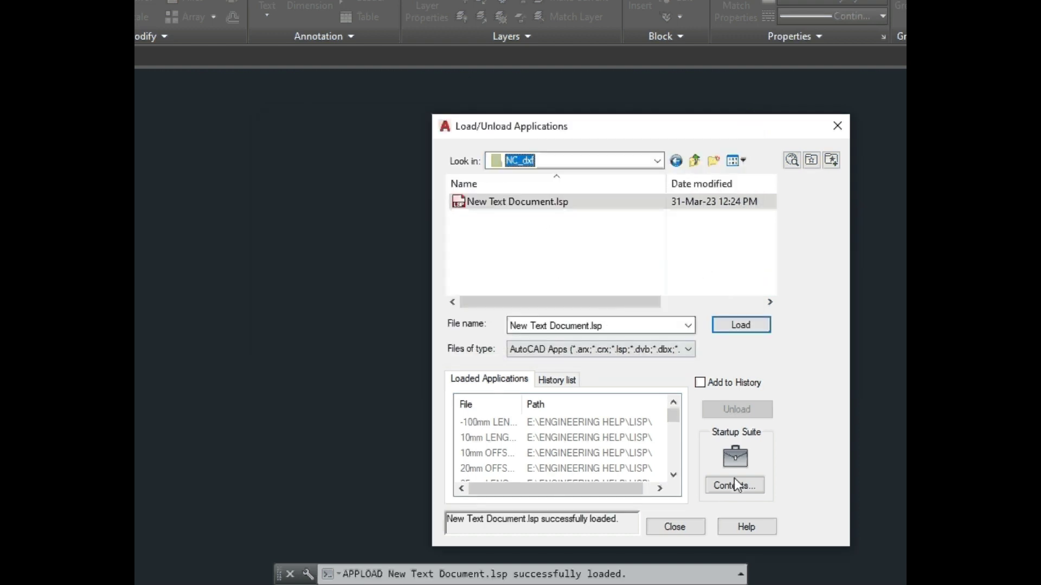
left_click(676, 526)
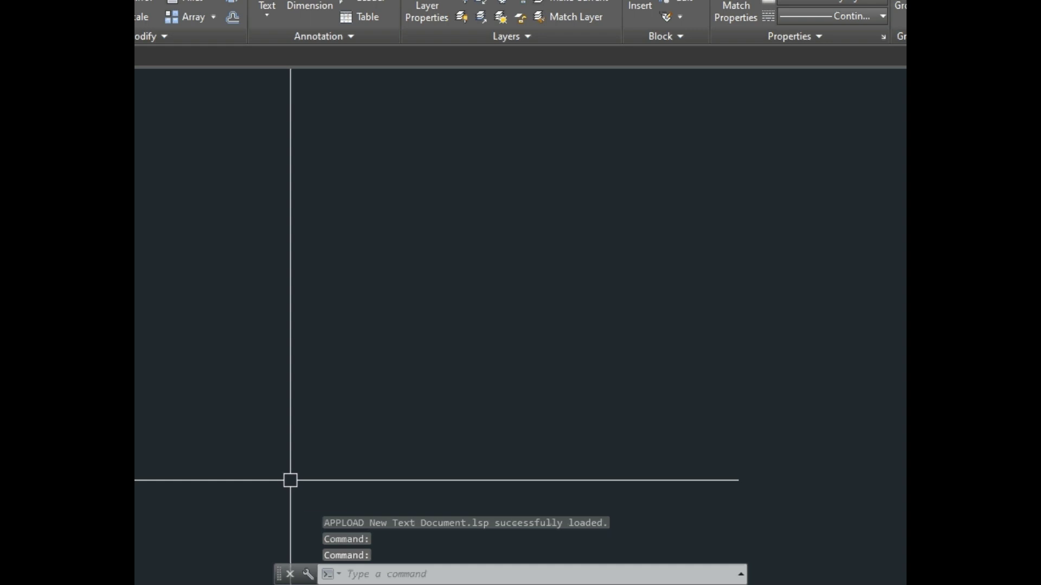
Run the ii command and pick the base point to insert the stacked drawings.
type("i")
type("l")
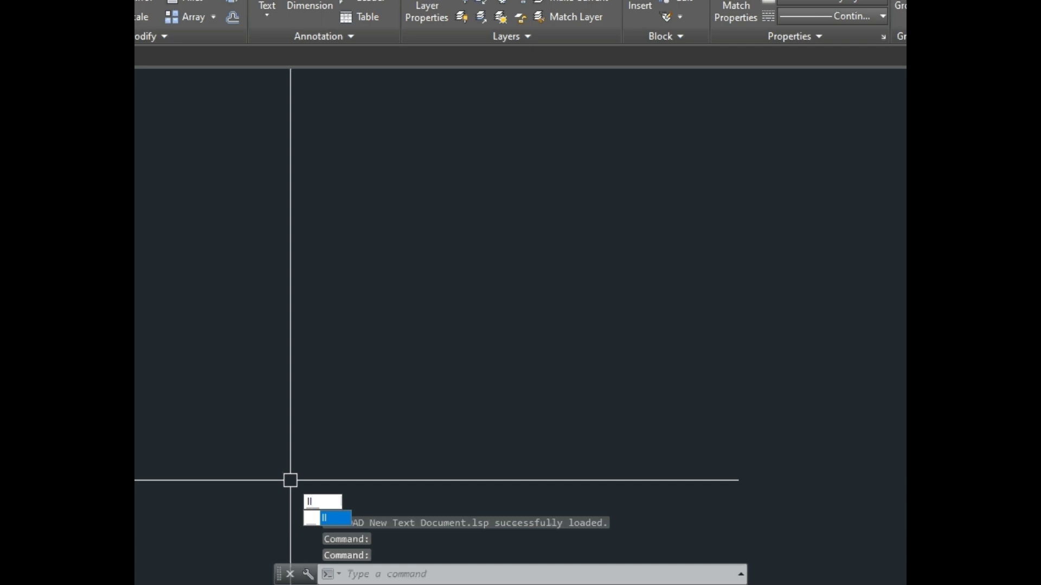
scroll(539, 283, "up", 10)
scroll(574, 291, "up", 8)
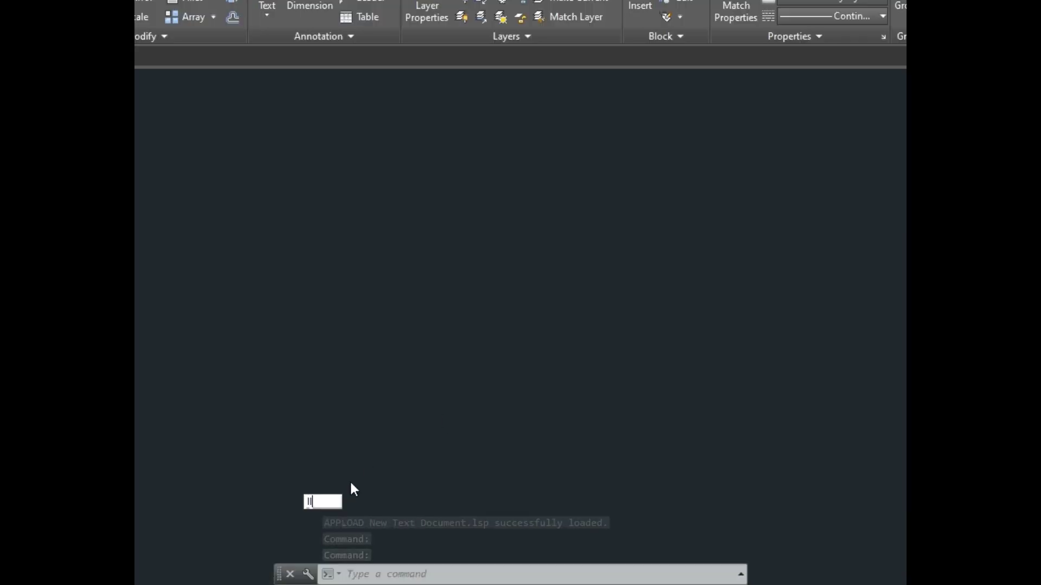
key("Return")
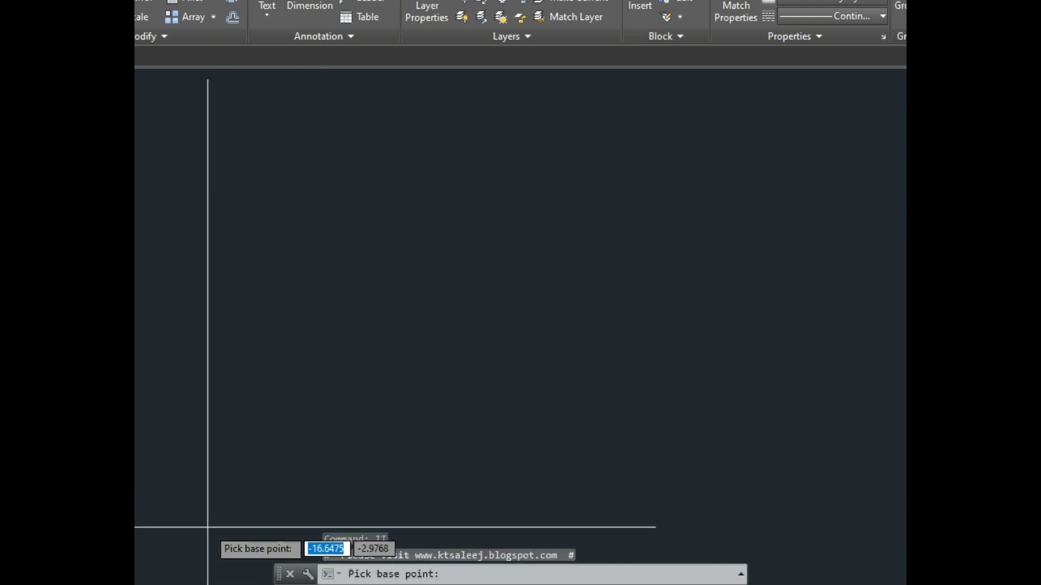
left_click(221, 516)
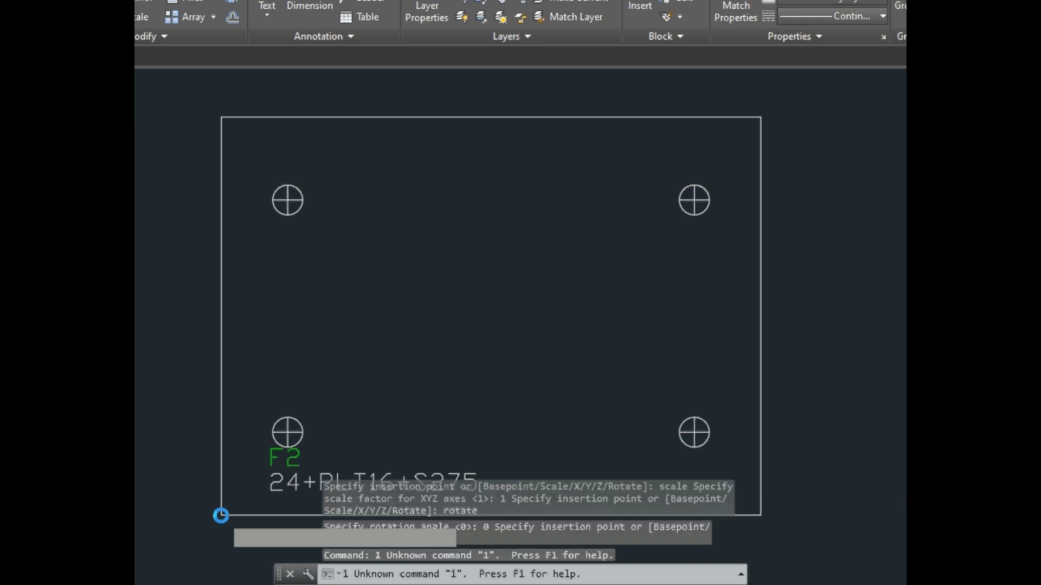
type("0")
key("Return")
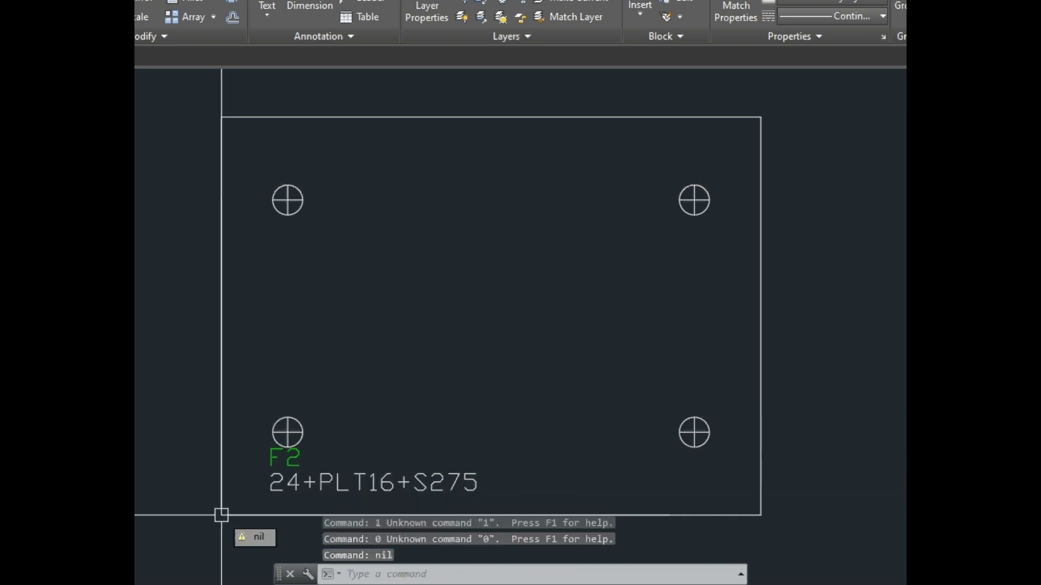
Zoom to extents to show the full column of inserted parts.
type("z")
key("Return")
type("e")
key("Return")
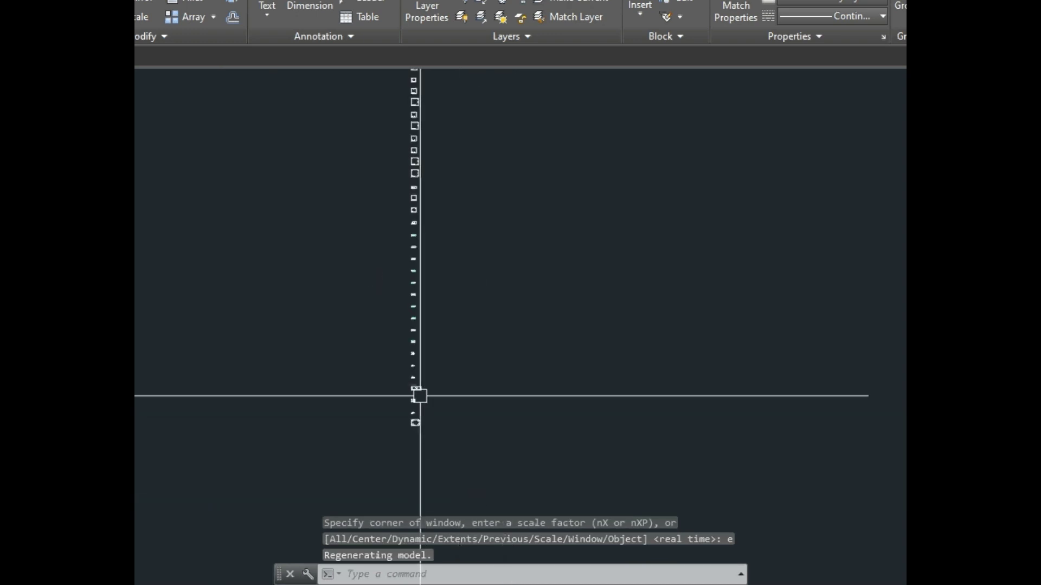
scroll(423, 382, "up", 5)
scroll(440, 303, "down", 3)
scroll(441, 255, "up", 3)
scroll(446, 191, "up", 2)
mouse_move(442, 202)
middle_mouse_down()
mouse_move(496, 281)
mouse_move(510, 438)
mouse_move(569, 344)
mouse_move(600, 144)
middle_mouse_up()
scroll(557, 162, "down", 4)
scroll(559, 165, "down", 2)
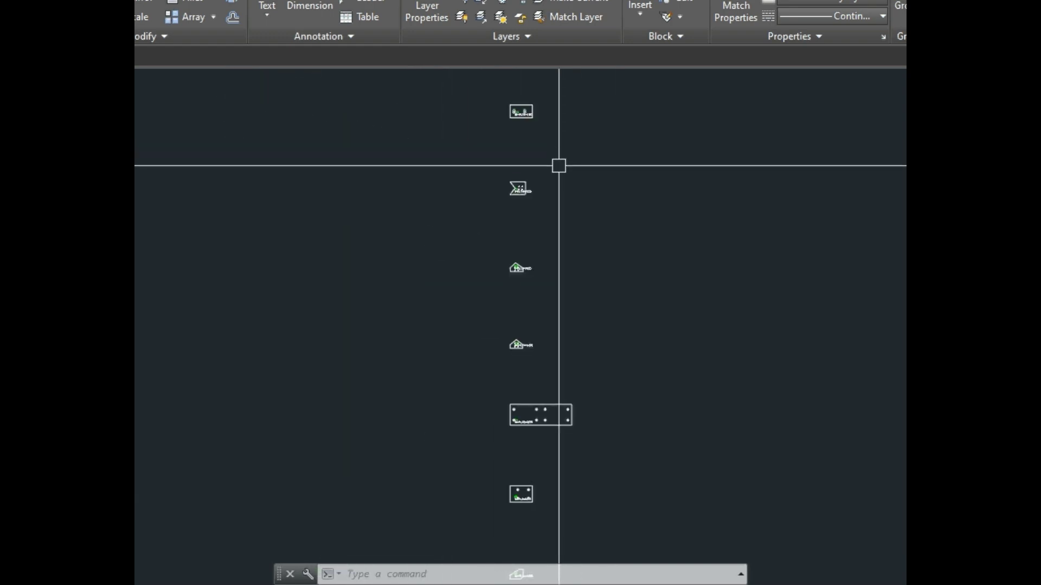
middle_click_drag(542, 445, 542, 330)
middle_click_drag(504, 425, 510, 278)
scroll(518, 368, "up", 2)
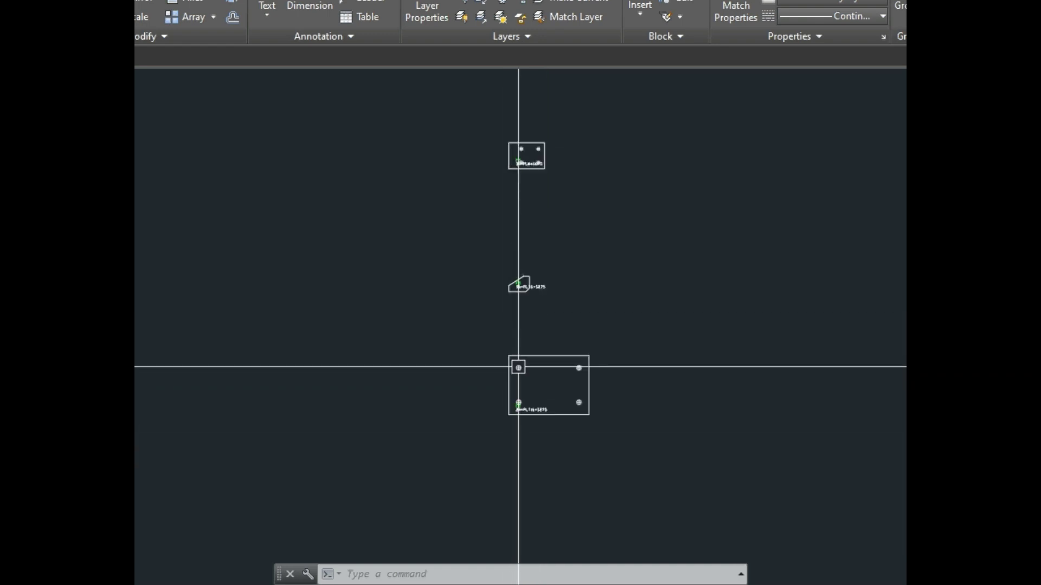
scroll(518, 368, "up", 2)
Dimension the vertical gap between plate F2 and F3 lower-left corners, then zoom to read 500.0000.
type("li")
key("Return")
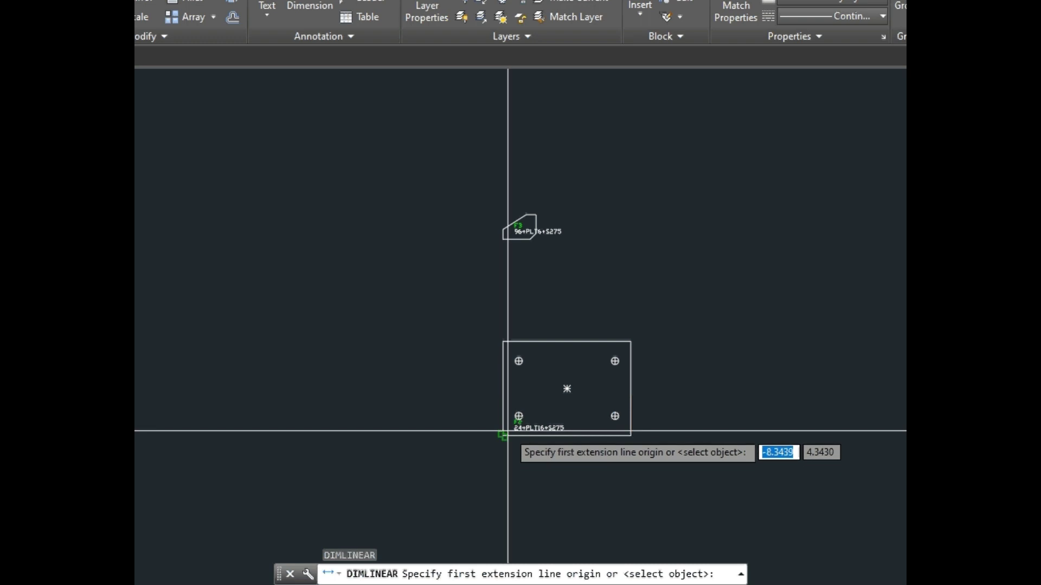
left_click(507, 431)
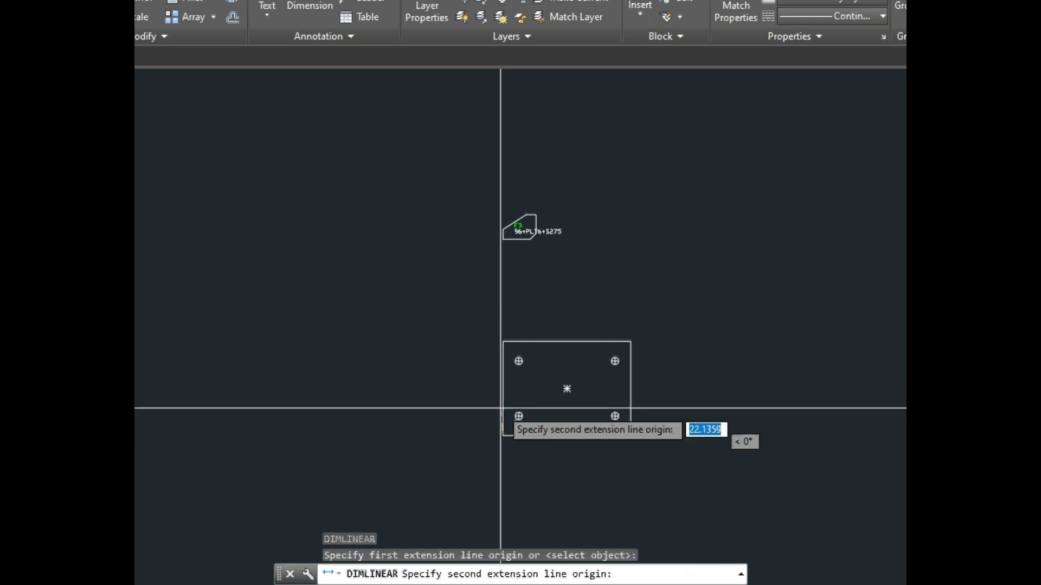
left_click(502, 244)
left_click(455, 283)
scroll(457, 333, "up", 3)
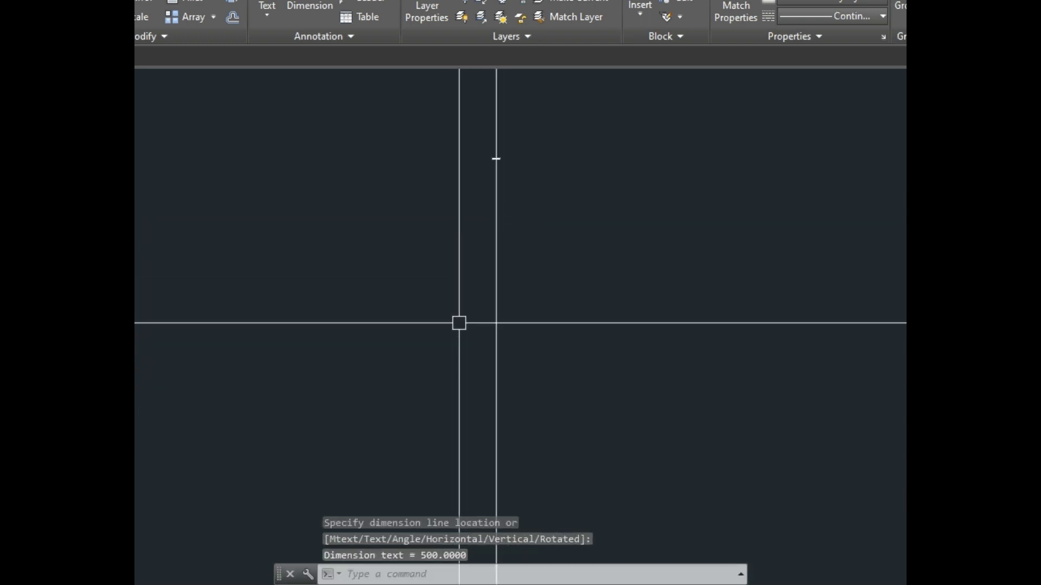
scroll(502, 150, "up", 10)
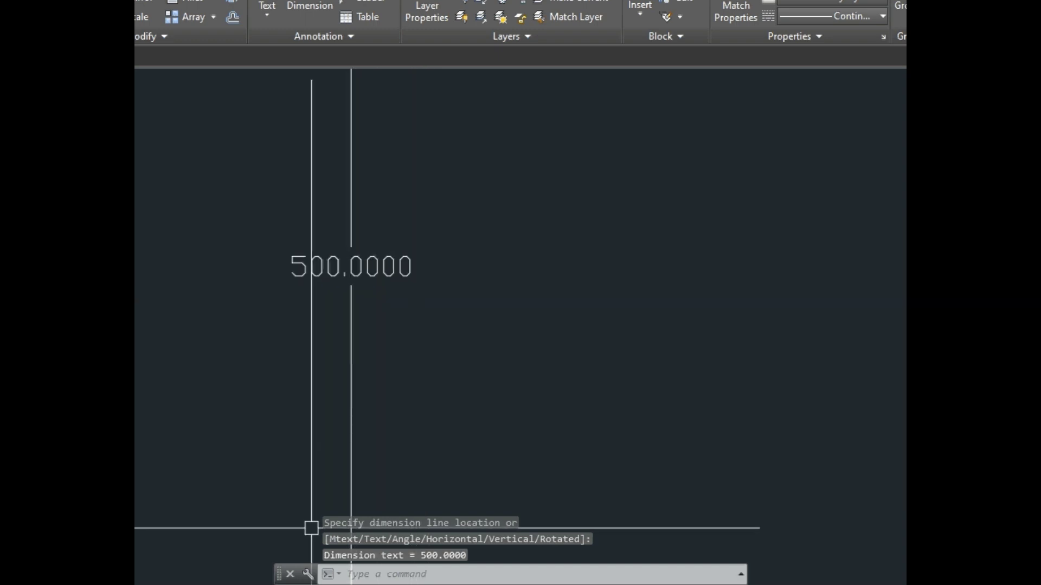
scroll(501, 233, "up", 2)
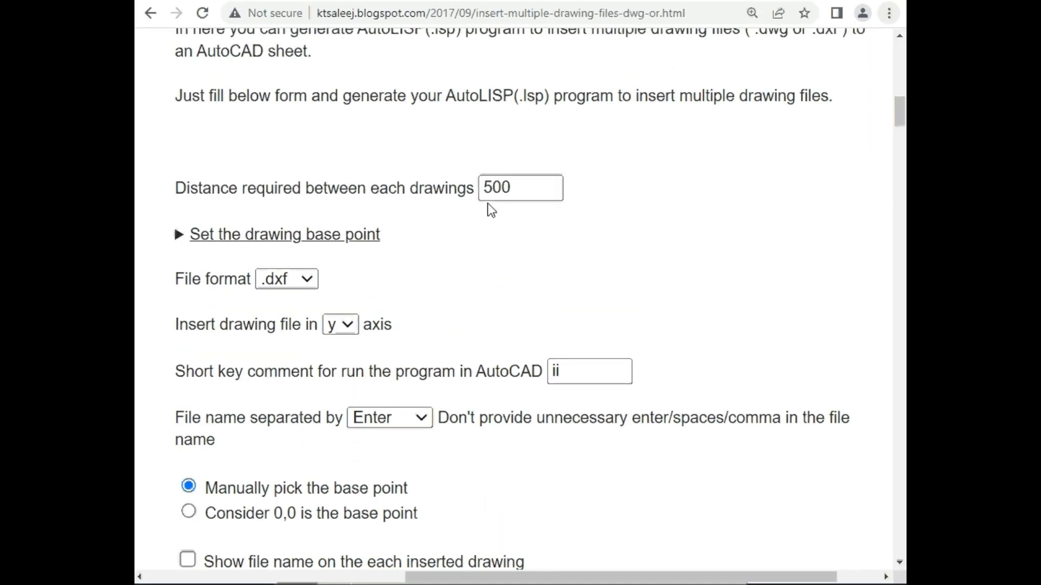